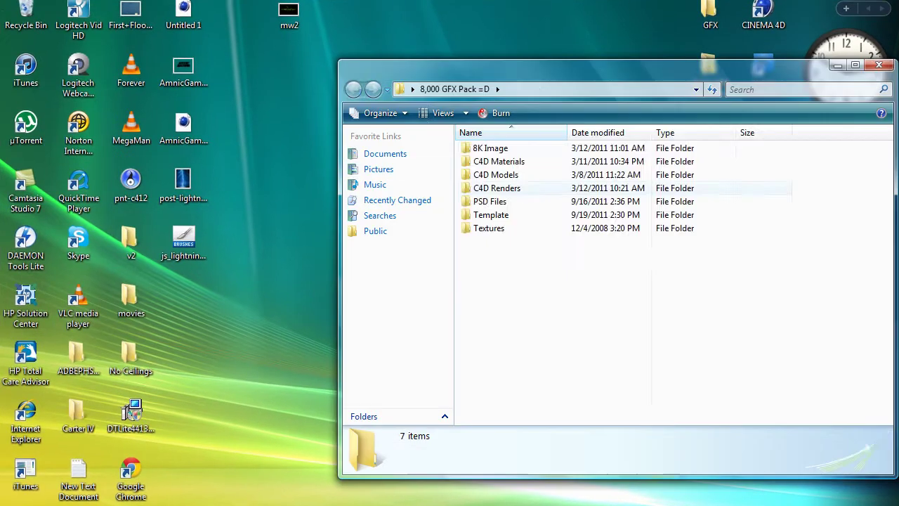
Browse the 8,000 GFX Pack =D folder, close the Template window and refresh the desktop.
double_click(492, 213)
click(569, 222)
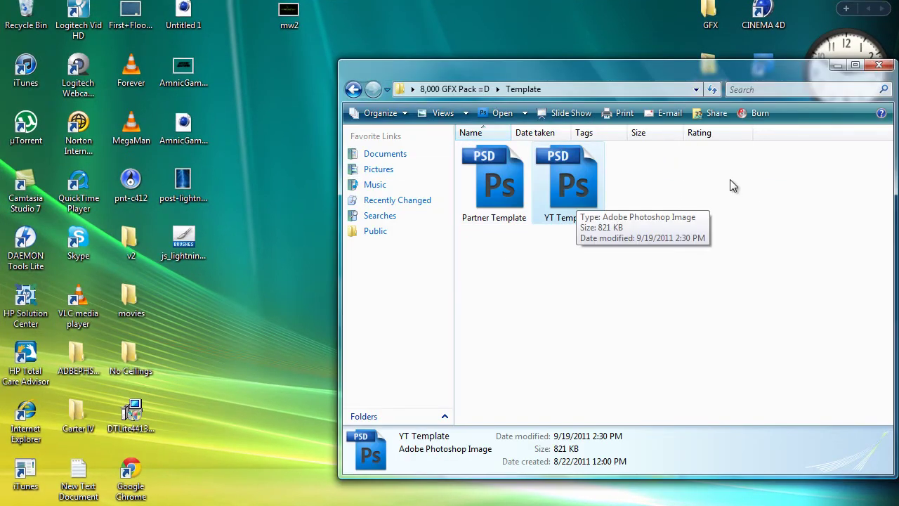
key(alt+F4)
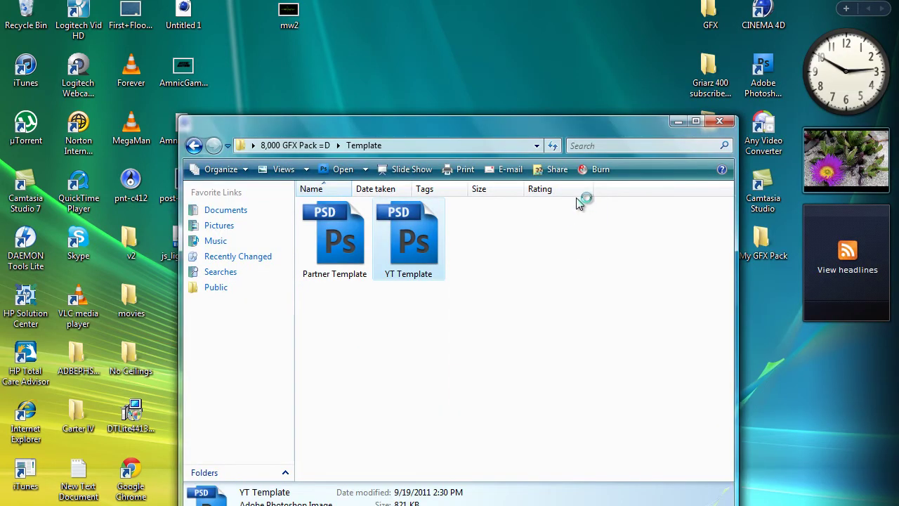
key(alt+F4)
right_click(576, 202)
key(e)
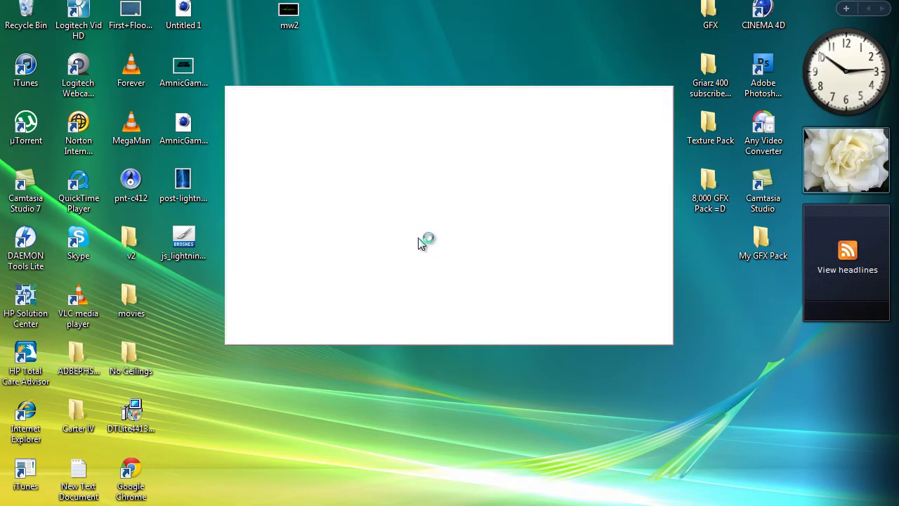
Open YT Template.psd from the Template folder, accepting the startup prompts.
key(super+d)
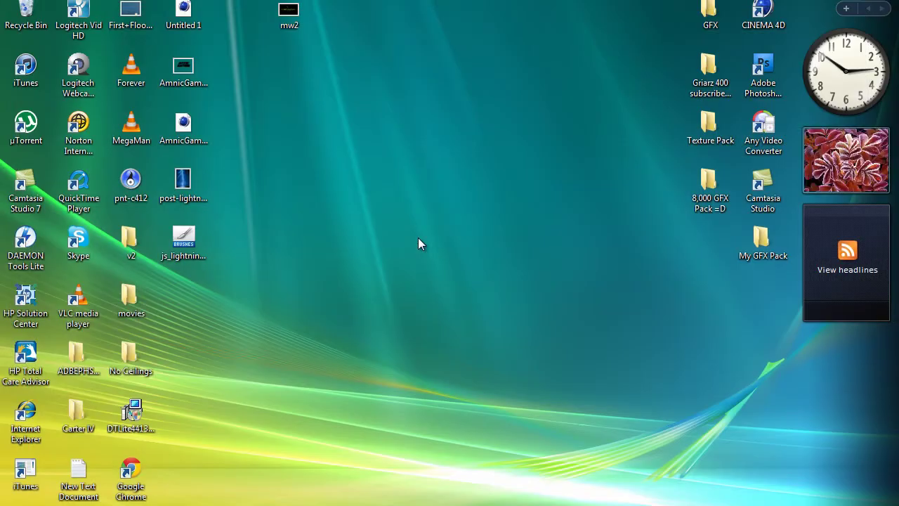
double_click(710, 187)
double_click(492, 215)
double_click(565, 171)
key(Return)
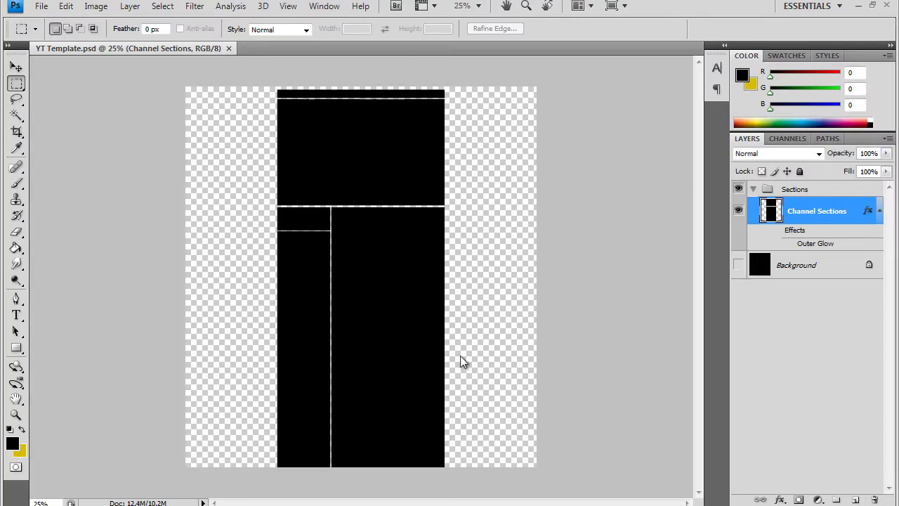
key(Return)
Draw a rectangle shape covering the template's centre column.
key(u)
drag(276, 85, 429, 497)
drag(567, 262, 469, 257)
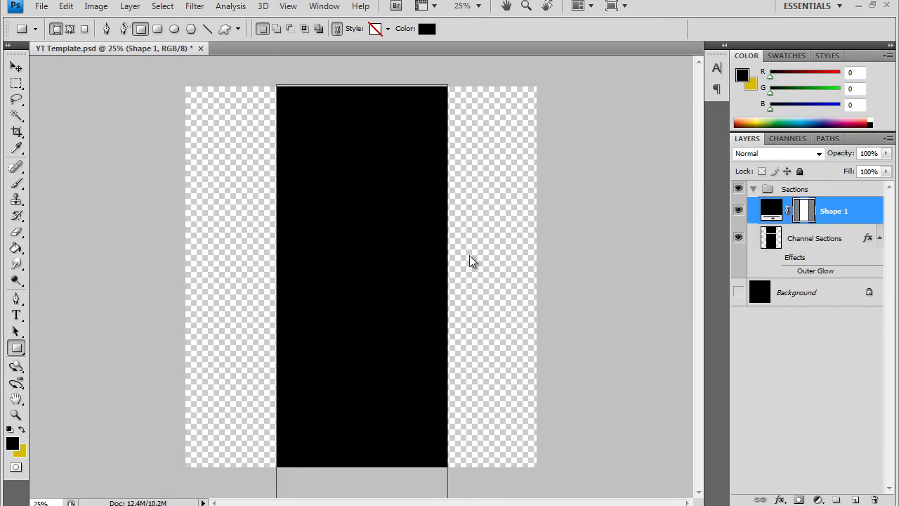
key(v)
key(g)
Give Shape 1 a dark-blue Inner Glow layer style (003e84).
right_click(779, 211)
click(675, 228)
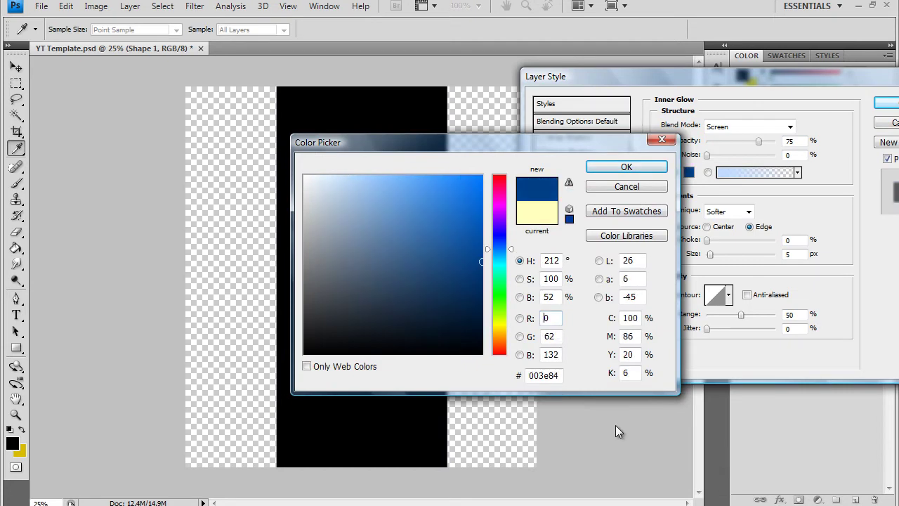
key(Return)
key(Return)
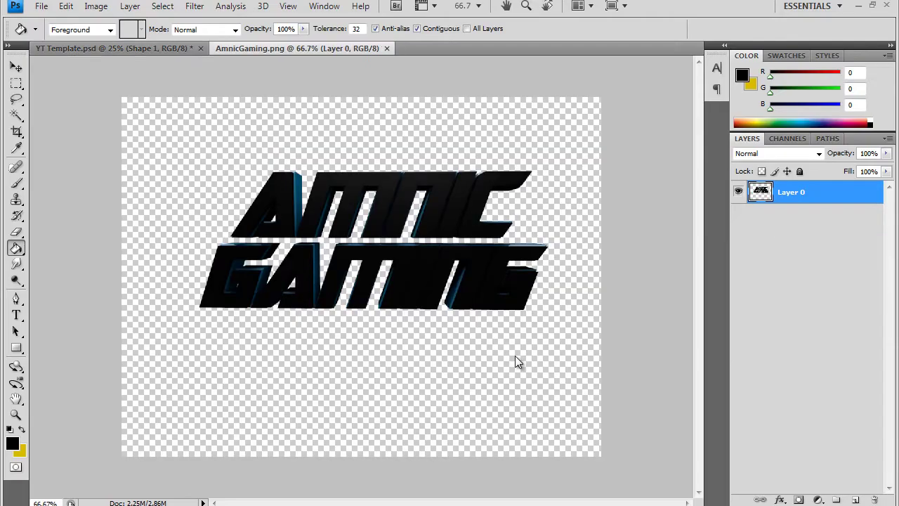
Paste the AmnicGaming logo into YT Template, rotated -90° into the left column.
key(ctrl+c)
key(ctrl+Tab)
key(ctrl+v)
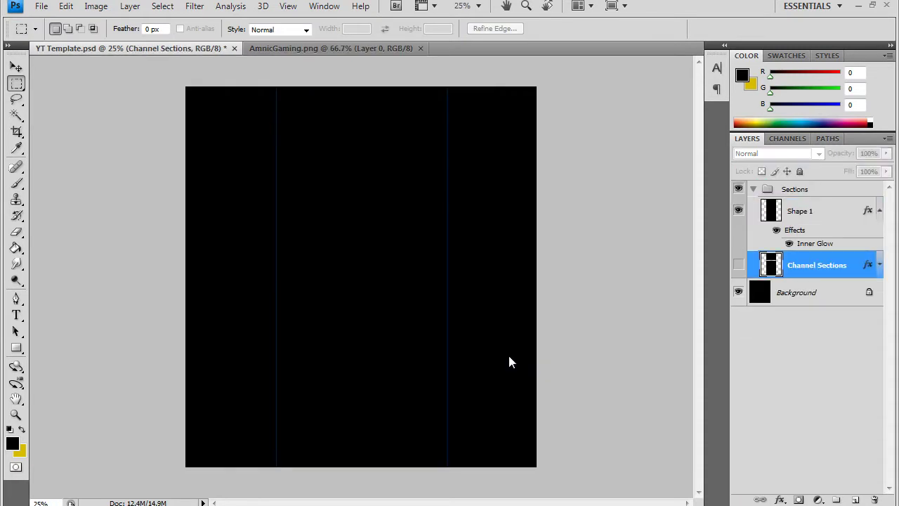
key(v)
key(ctrl+t)
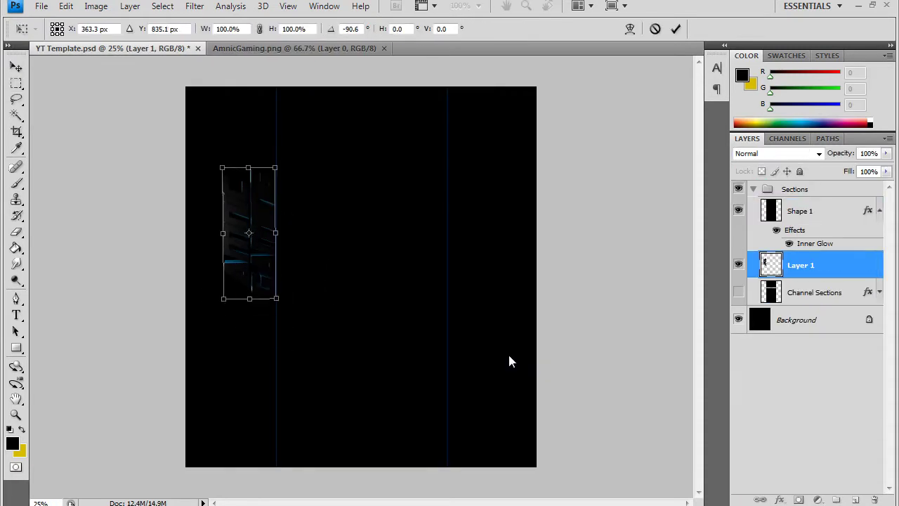
key(Return)
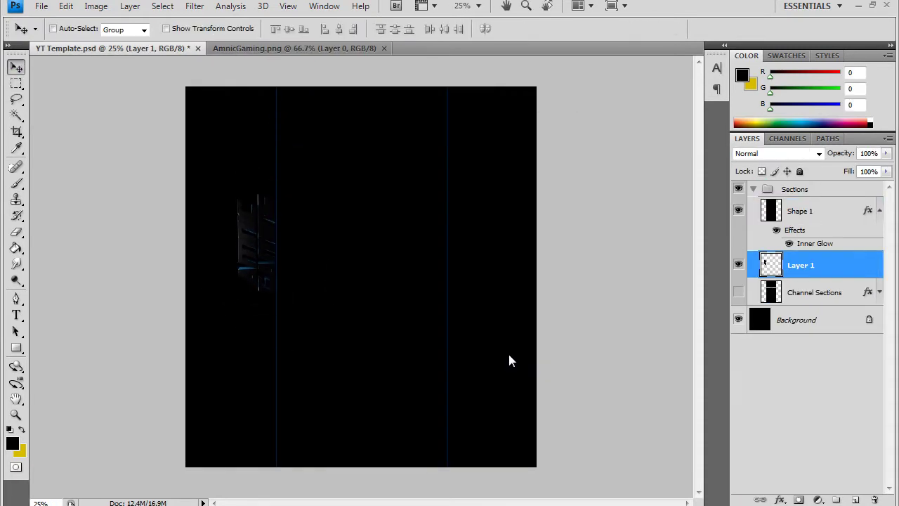
Add an enlarged, faded copy of the logo below the original.
key(ctrl+j)
key(ctrl+bracketleft)
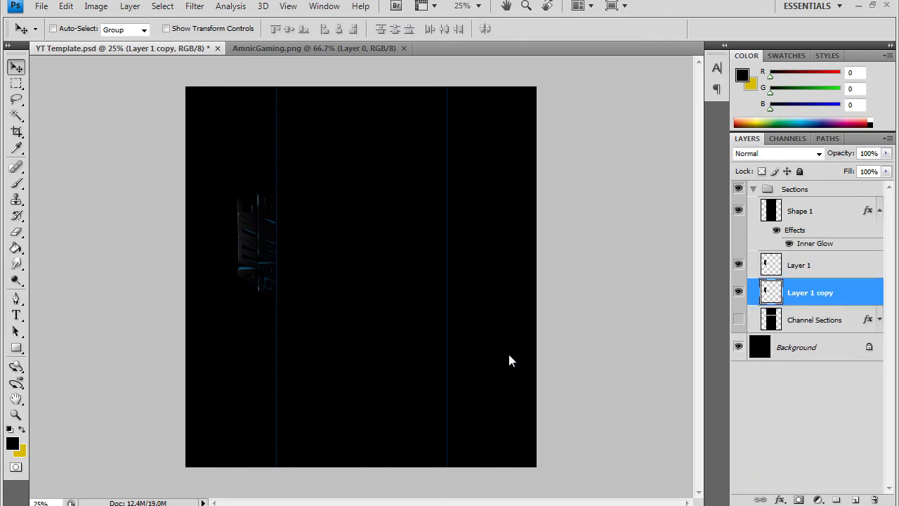
key(ctrl+t)
key(v)
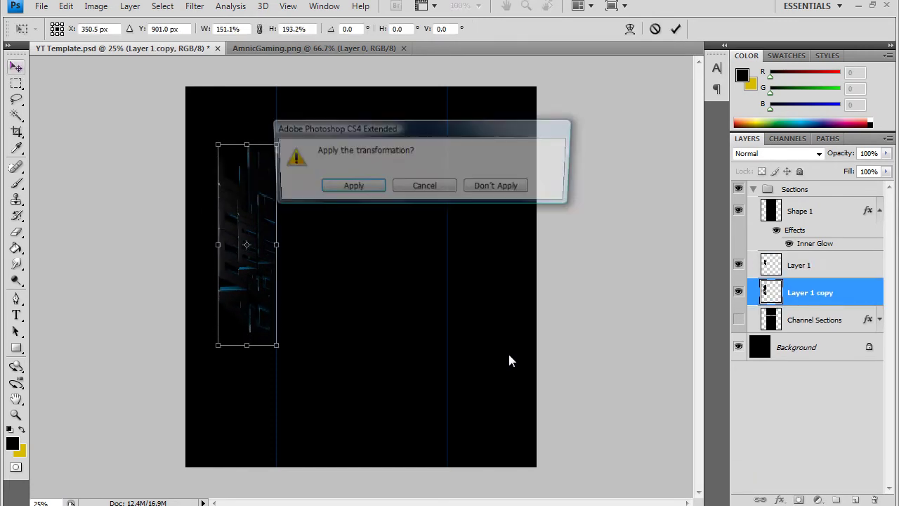
key(Return)
key(3)
key(1)
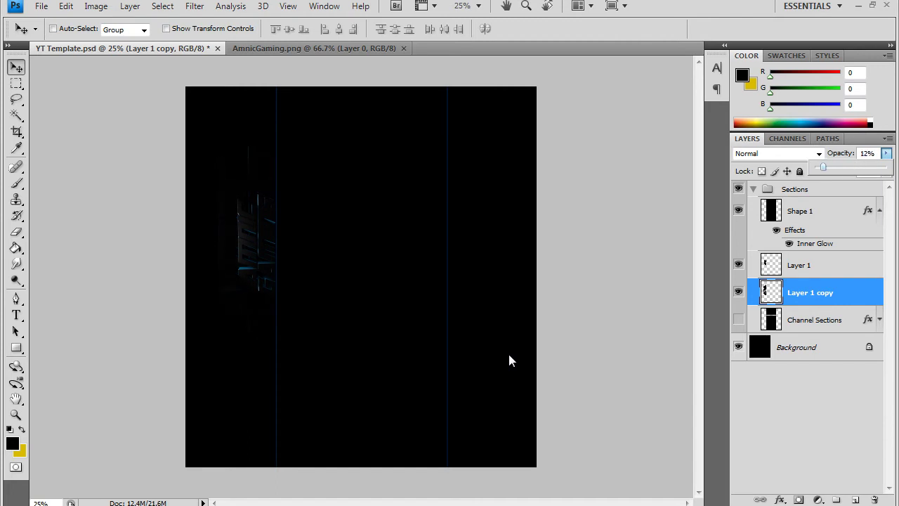
Duplicate both logo layers and flip them horizontally into the right column.
key(alt+shift+bracketright)
key(ctrl+j)
key(ctrl+t)
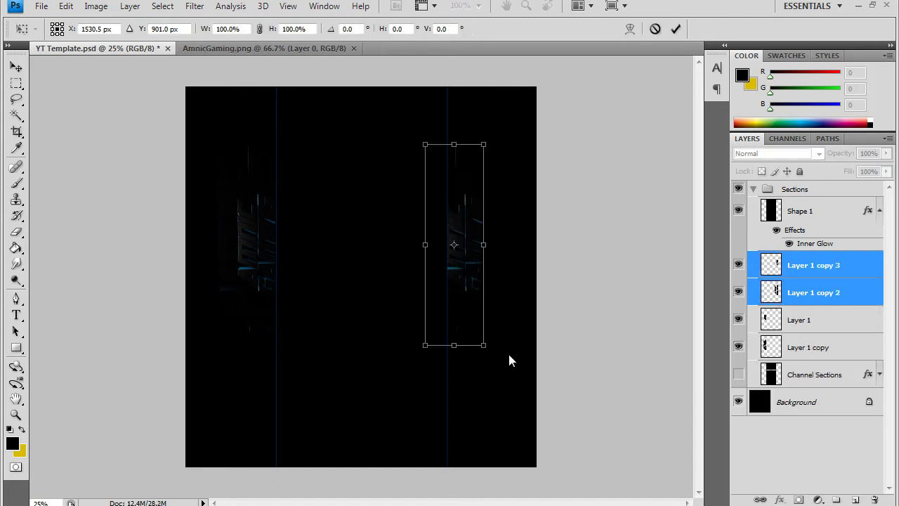
key(v)
key(Return)
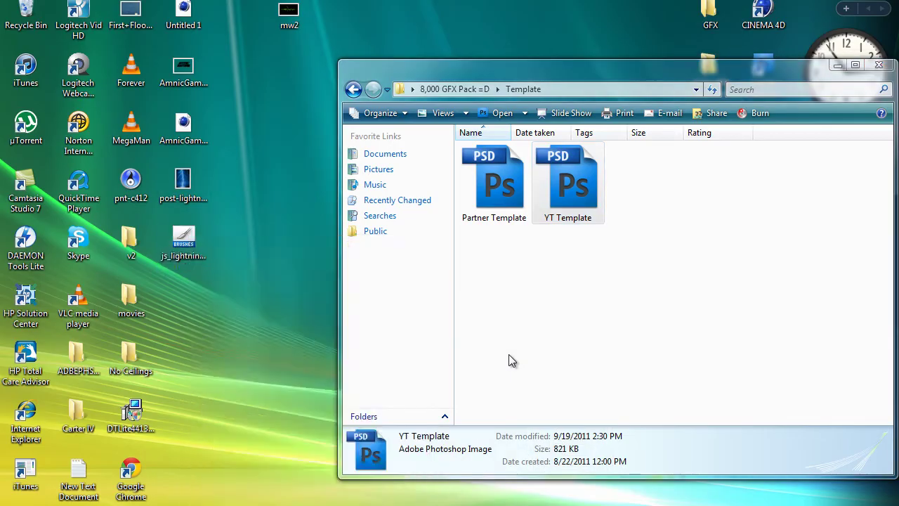
Load a_lightningbrushes.abr and pick its last lightning brush.
key(b)
key(Return)
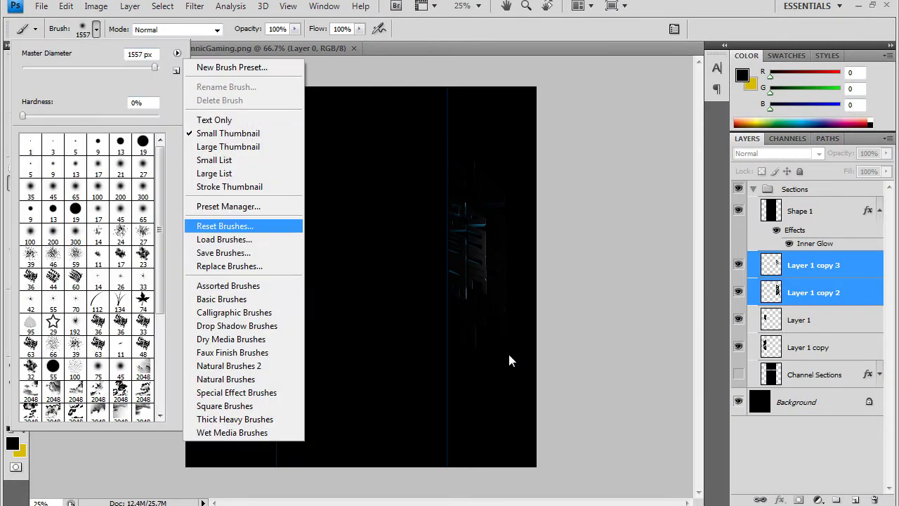
text(a_lightningbrushes.abr)
key(Return)
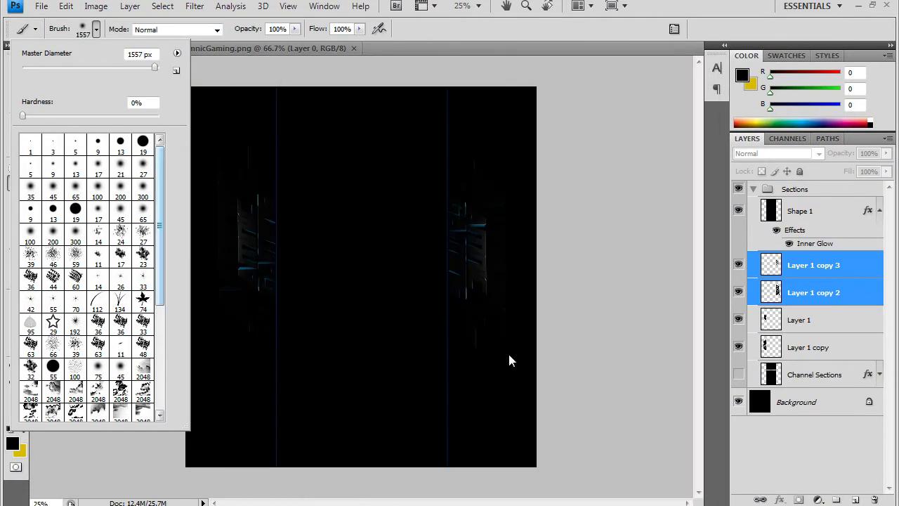
key(shift+period)
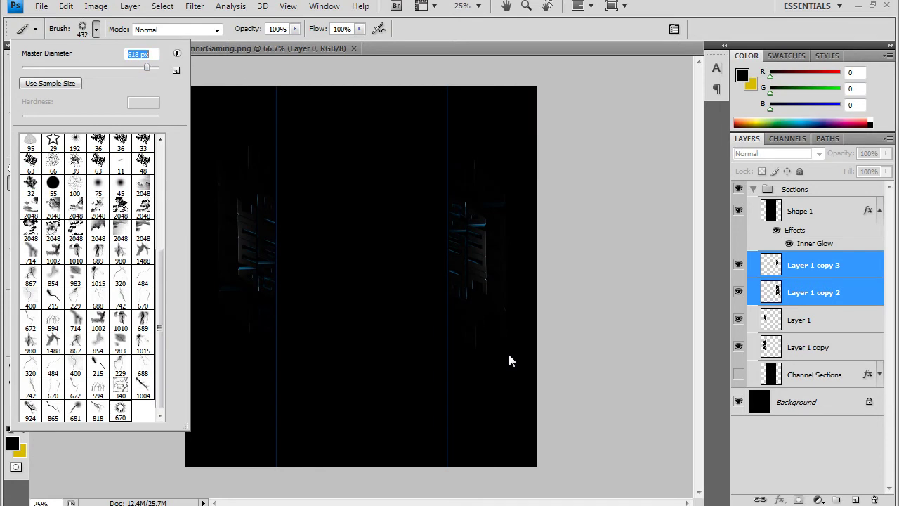
key(Return)
On a new Layer 2, paint 006d8c lightning strokes over the side-column logos.
key(ctrl+shift+alt+n)
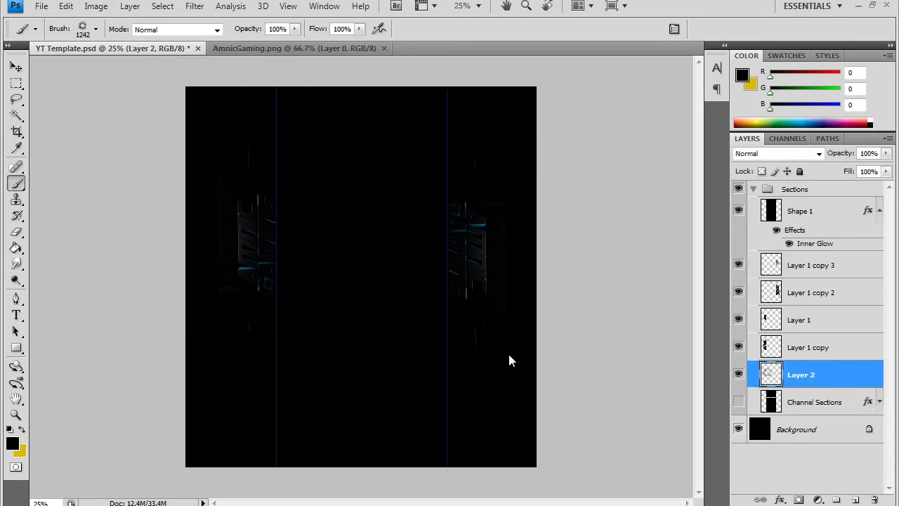
text(006d8c)
key(Return)
click(510, 360)
key(ctrl+alt+z)
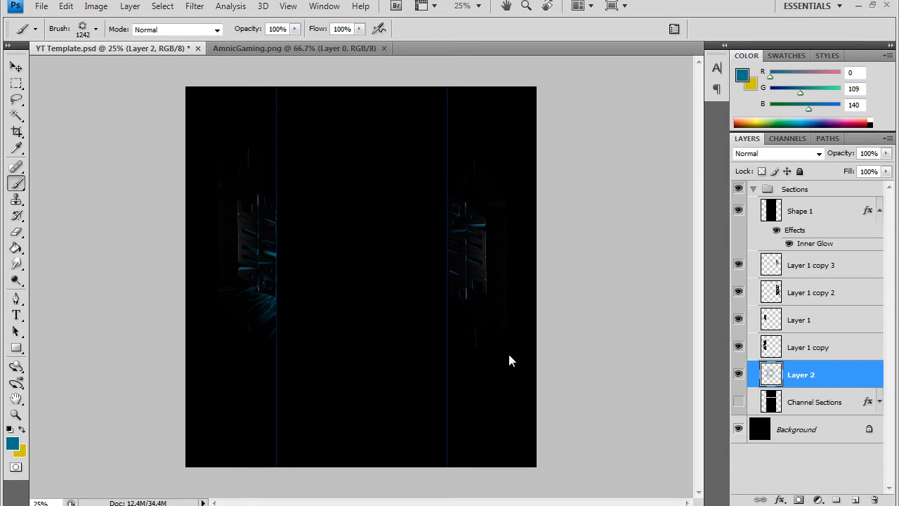
key(ctrl+alt+z)
right_click(510, 360)
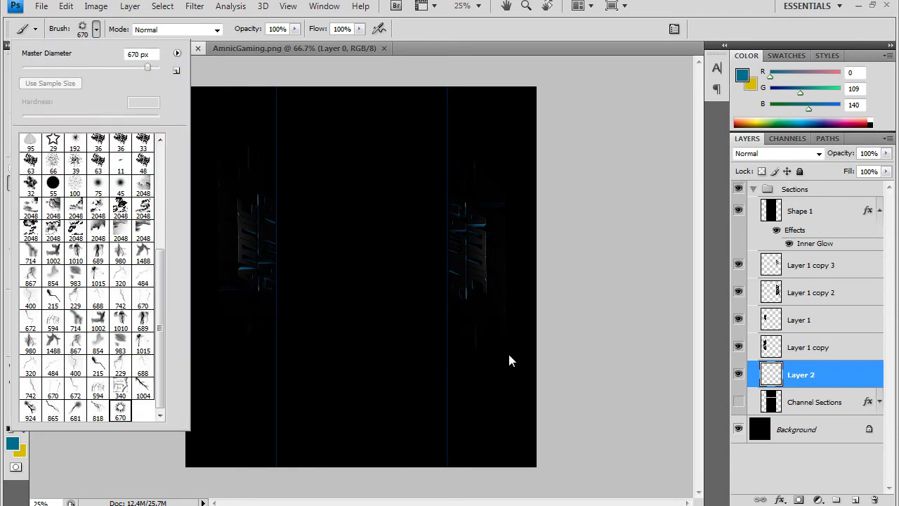
click(510, 360)
Try Overlay and Screen blending on Layer 2, then revert to Normal.
key(v)
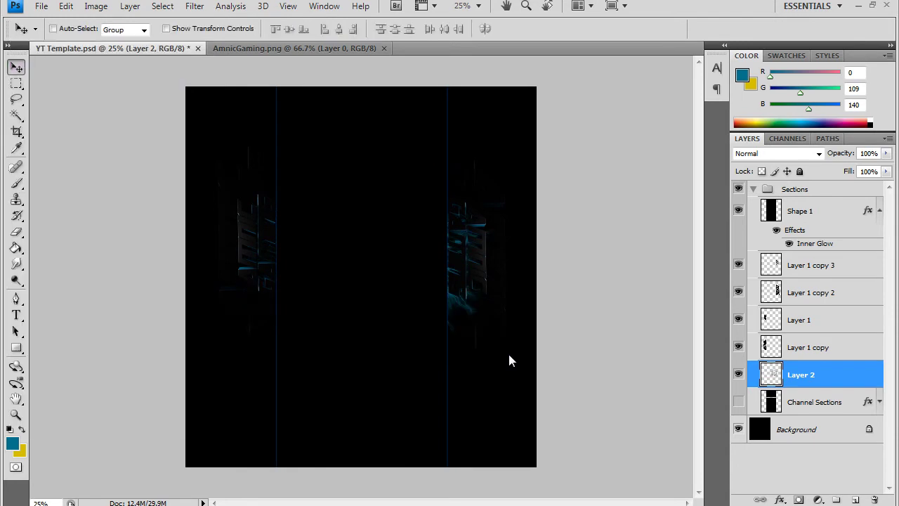
drag(801, 374, 801, 264)
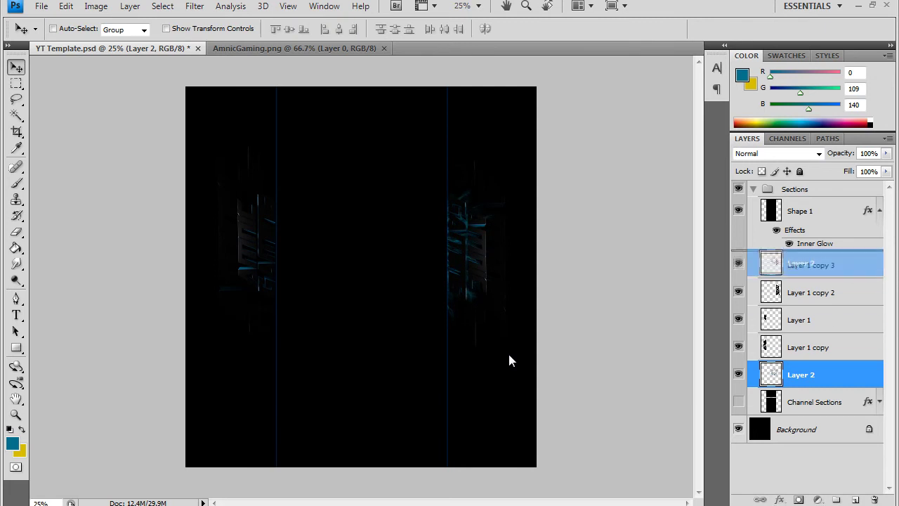
click(778, 154)
click(747, 335)
click(778, 154)
key(Up)
key(Up)
key(Up)
key(Return)
key(ctrl+alt+z)
key(ctrl+alt+z)
key(ctrl+alt+z)
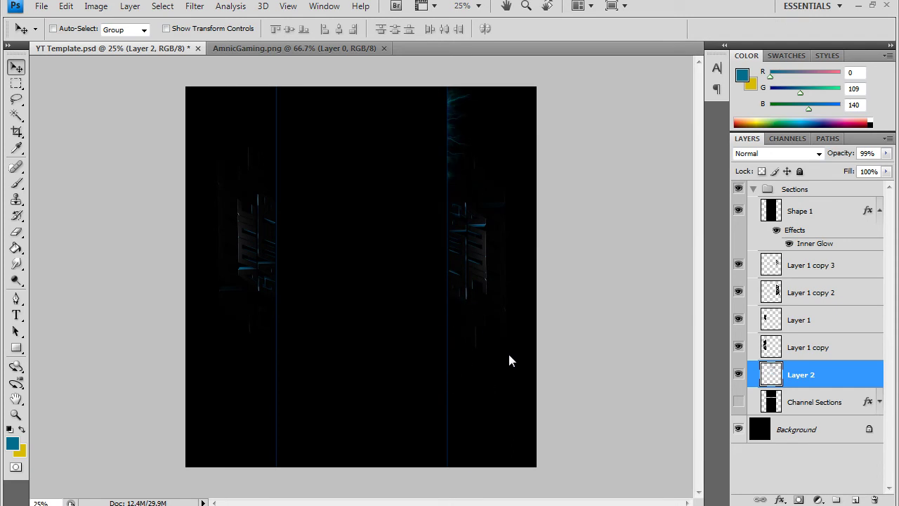
Add a vertically flipped copy of the lightning and duplicate both layers.
key(ctrl+j)
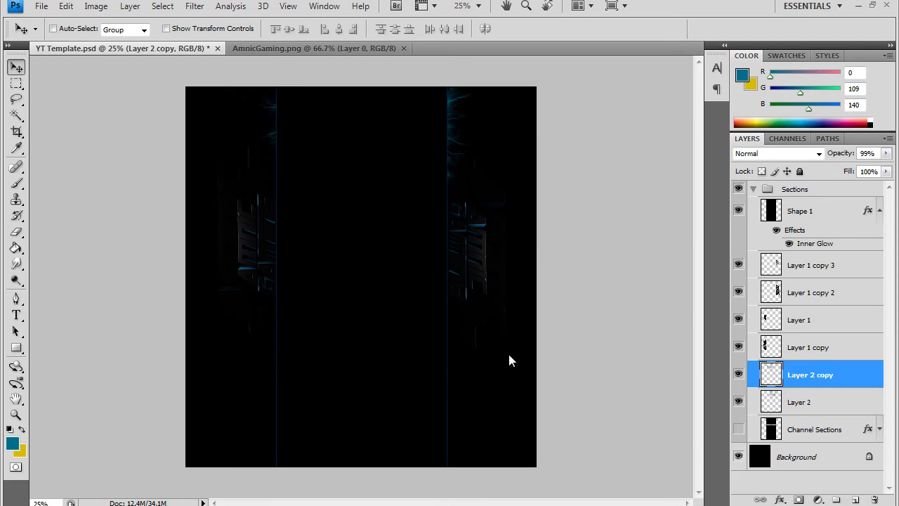
key(ctrl+t)
right_click(510, 360)
click(510, 360)
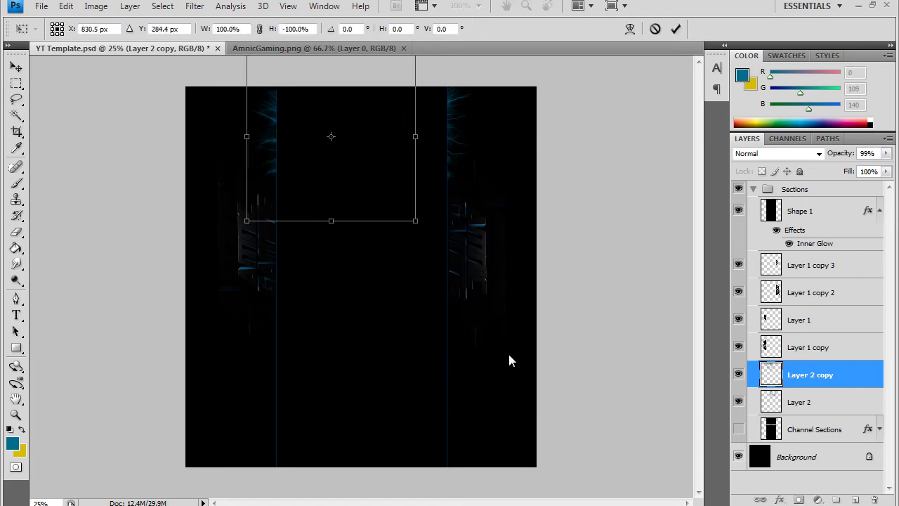
key(v)
key(Return)
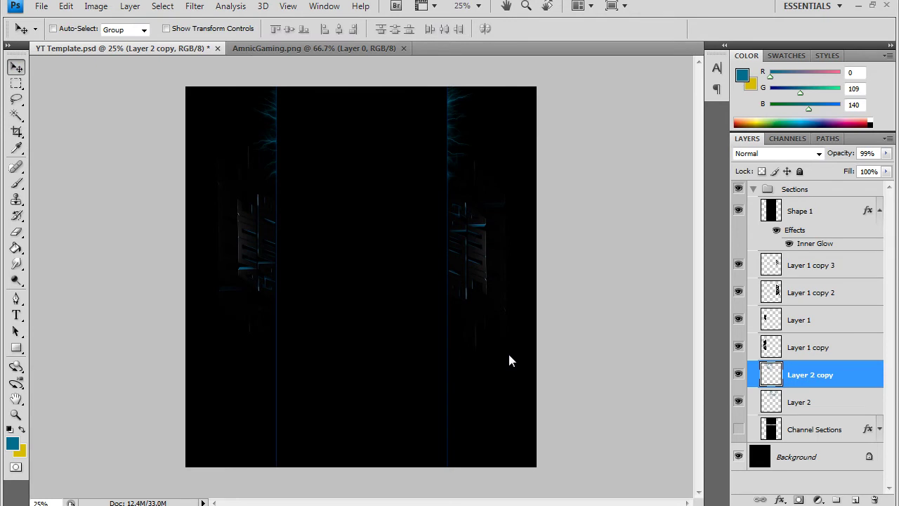
key(shift+alt+bracketleft)
key(ctrl+j)
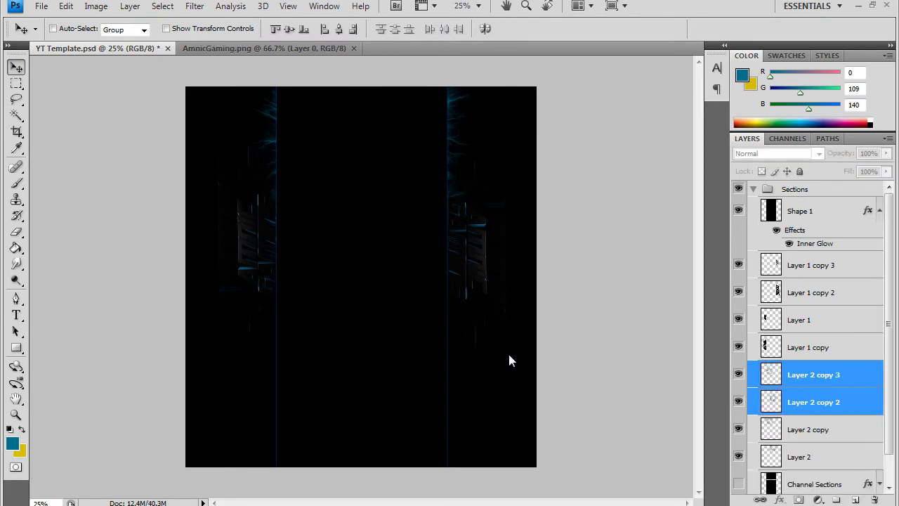
Duplicate the glow streaks twice, nudging each set further down the strips.
key(ctrl+j)
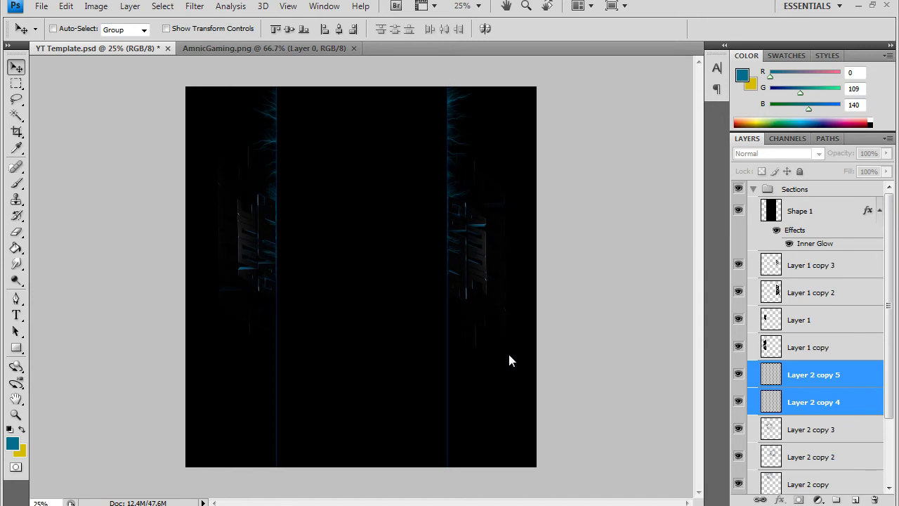
key(shift+Down)
key(shift+Down)
key(shift+Down)
key(shift+Down)
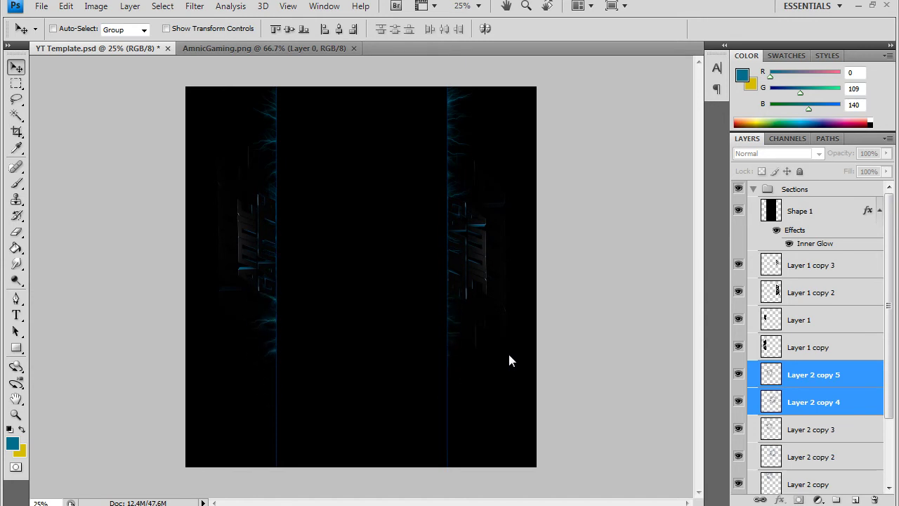
key(ctrl+j)
key(shift+Down)
key(shift+Down)
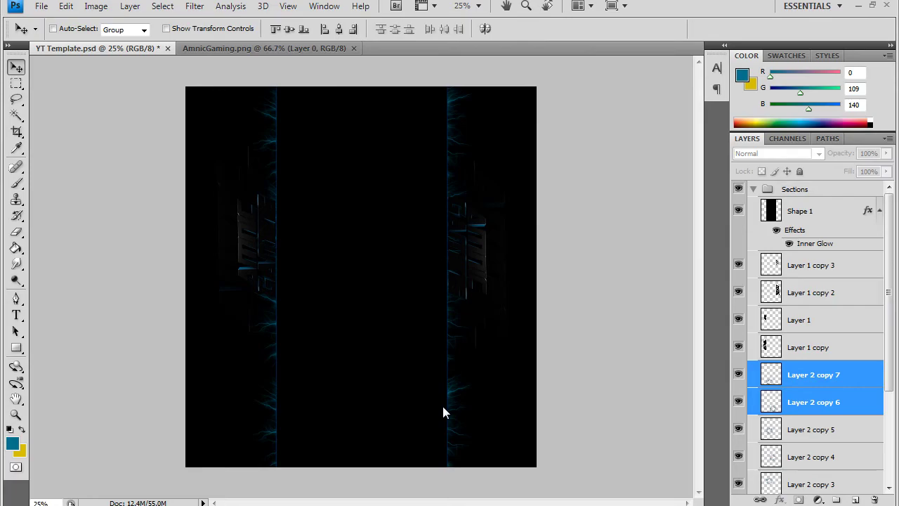
Copy post-lightning.jpg and paste it into YT Template as a new layer.
key(ctrl+a)
key(ctrl+c)
key(ctrl+Tab)
key(ctrl+v)
Try Overlay and Screen blending on the lightning photo, then delete that layer.
key(shift+alt+o)
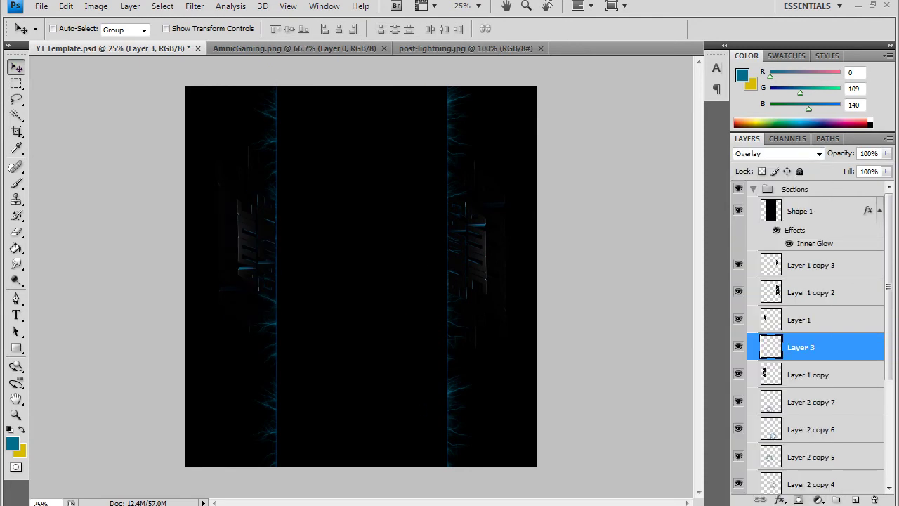
key(shift+alt+s)
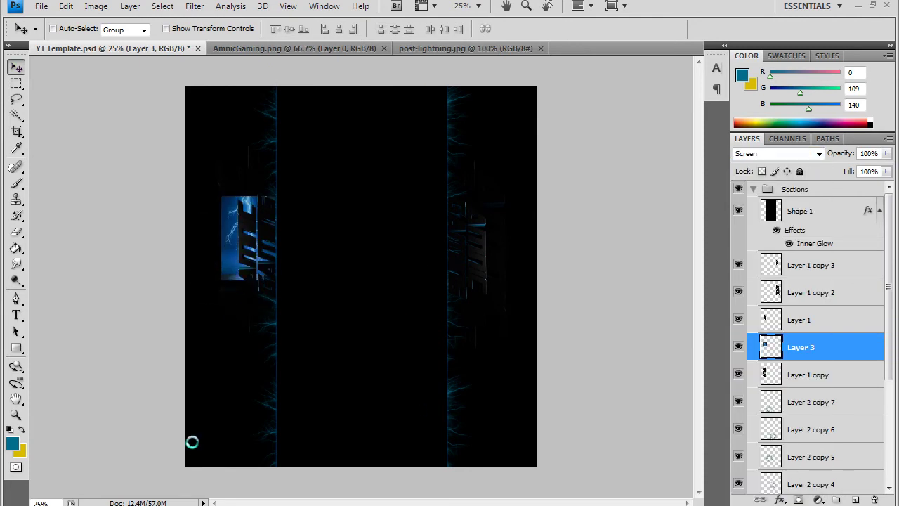
drag(112, 323, 118, 286)
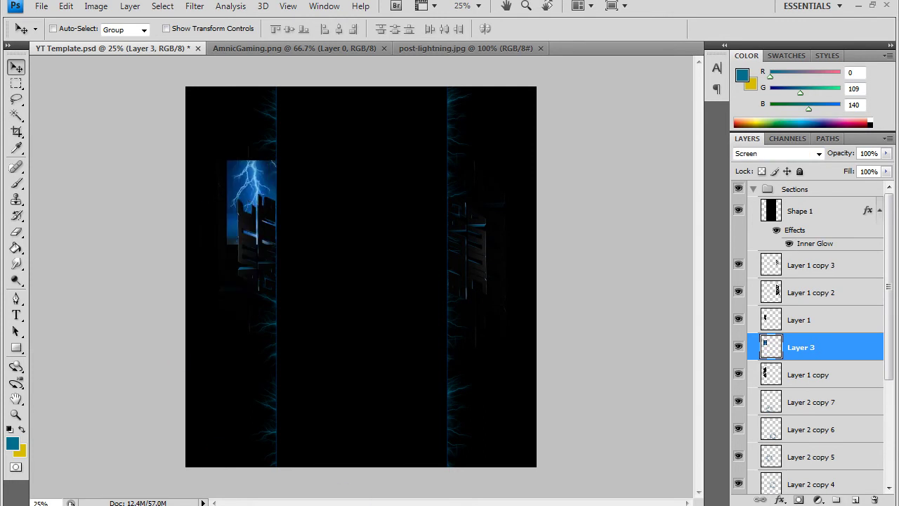
key(Delete)
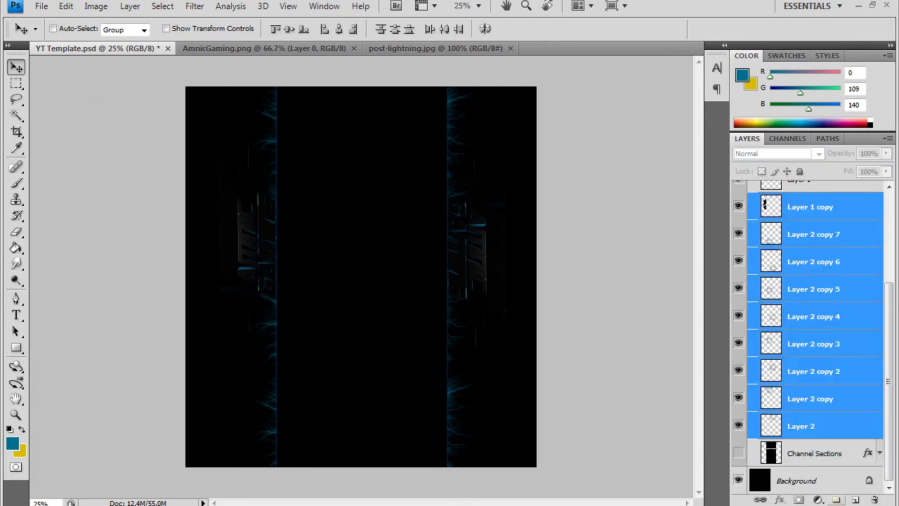
Group the glow streak layers into a group named Lightning.
key(ctrl+g)
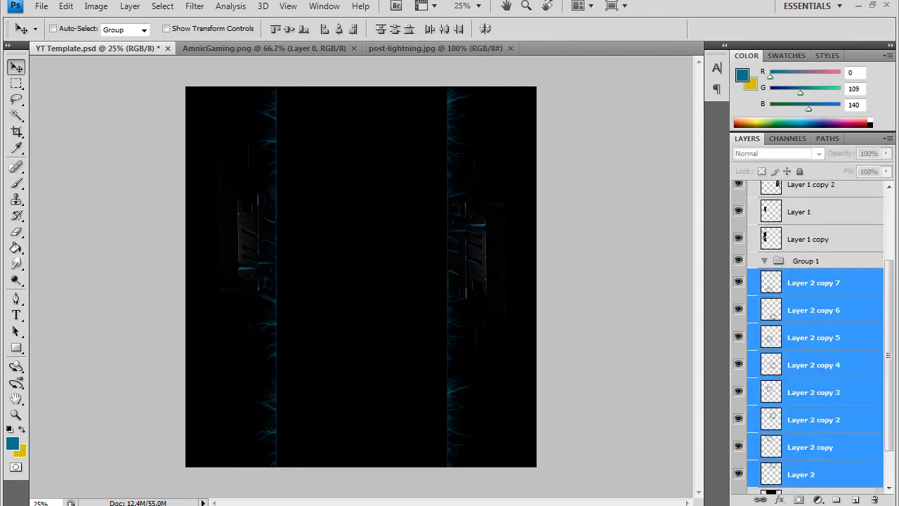
key(ctrl+g)
text(Lightning)
key(Return)
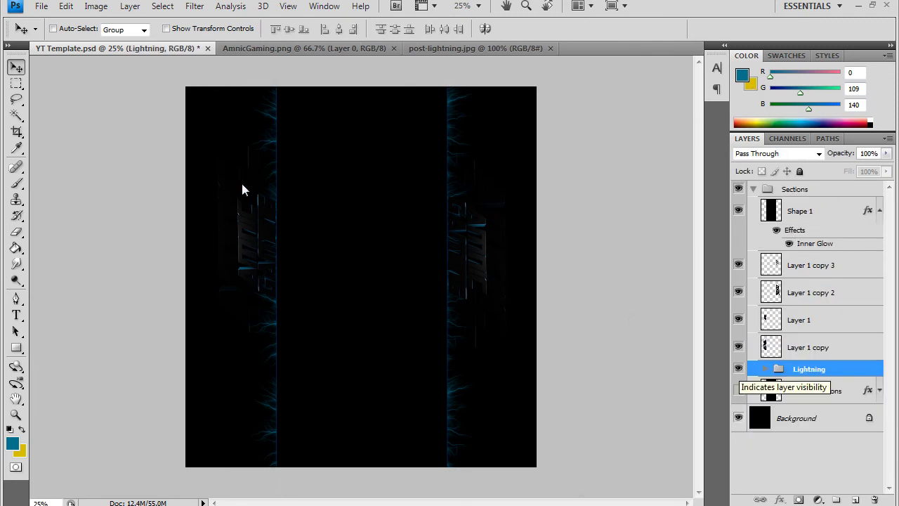
Dismiss the group brush error and paste the lightning as Layer 3 above Channel Sections.
key(b)
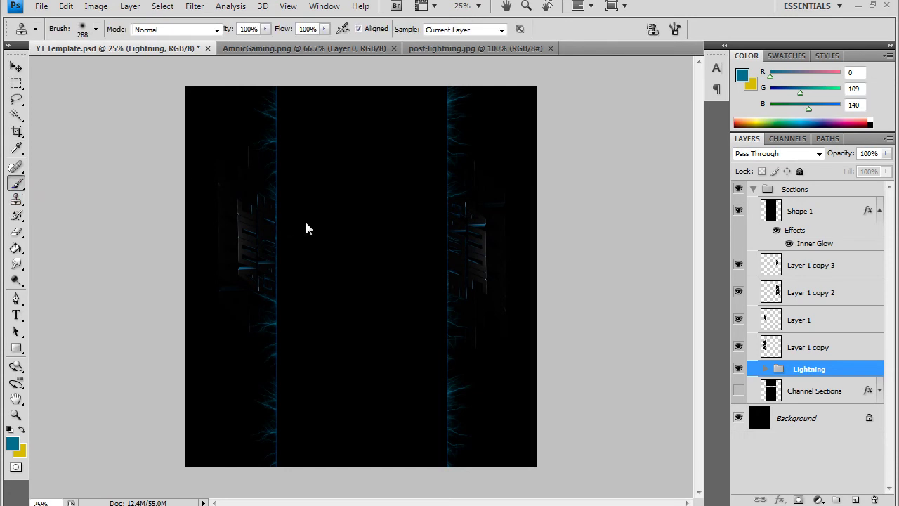
click(96, 28)
click(706, 186)
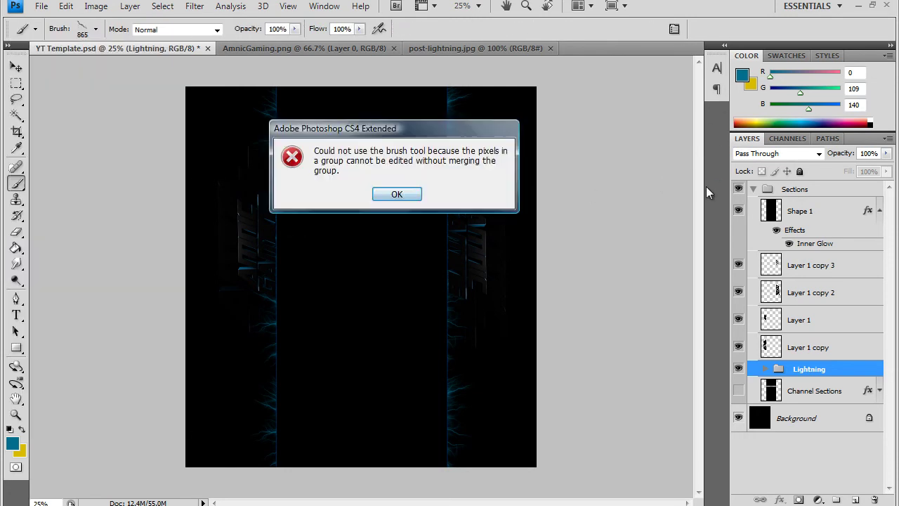
key(Return)
key(alt+bracketleft)
key(ctrl+v)
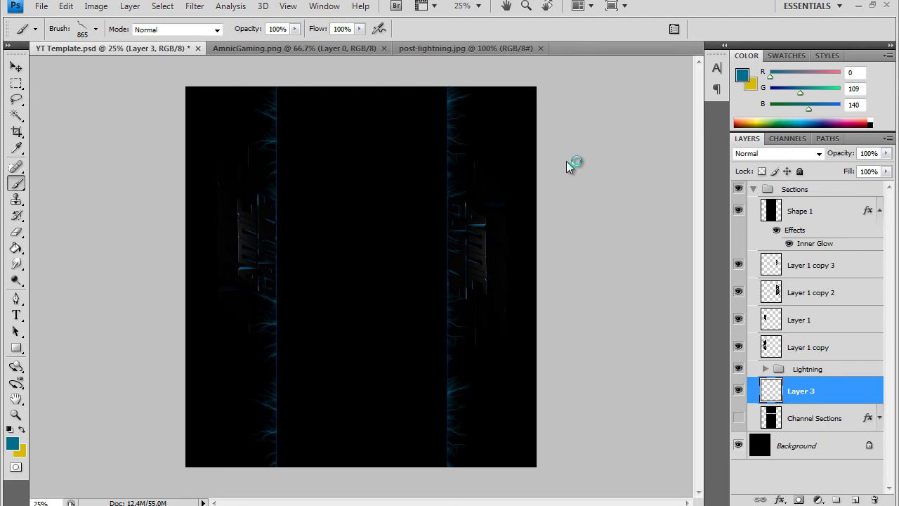
Duplicate Layer 3 and flip the copy horizontally beside the left logo.
key(ctrl+j)
key(v)
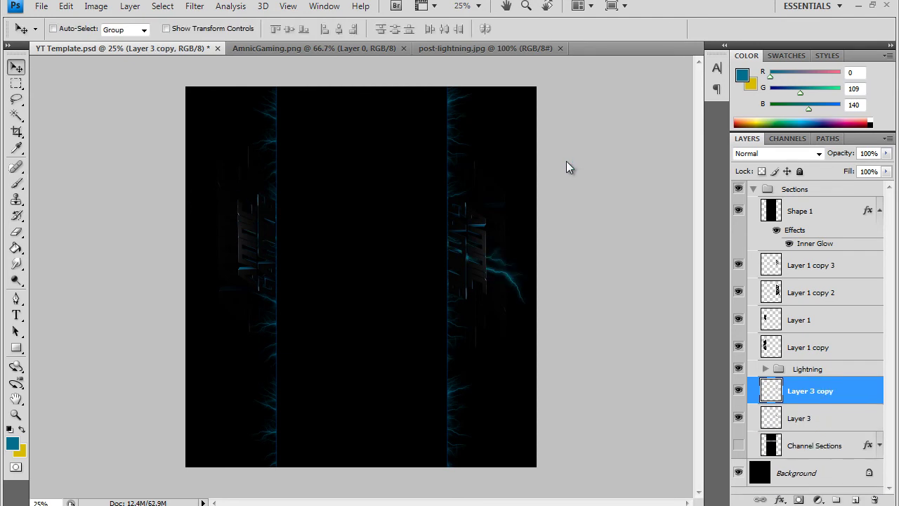
key(ctrl+t)
right_click(245, 203)
click(281, 415)
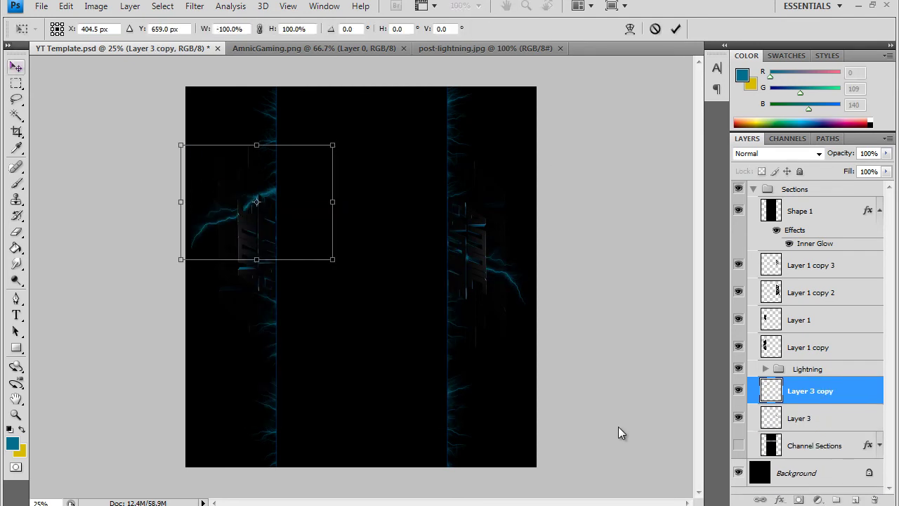
key(Return)
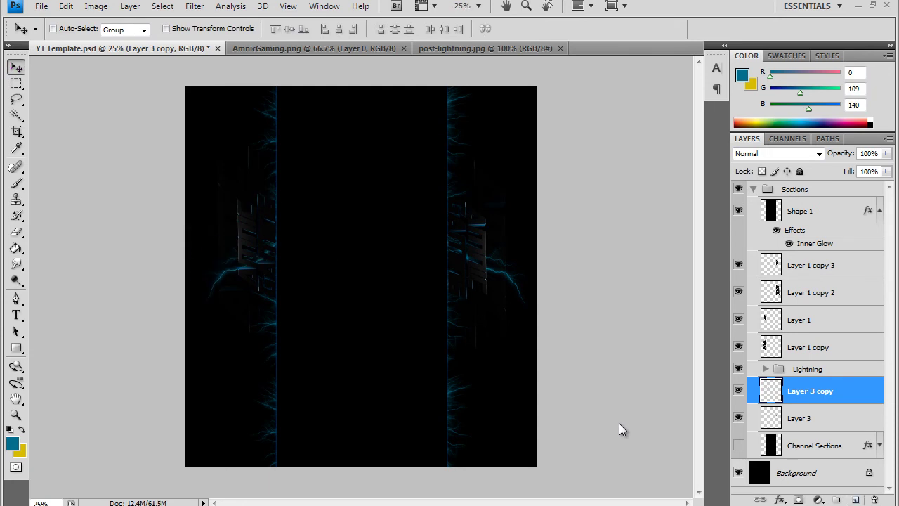
key(alt+bracketleft)
key(alt+bracketleft)
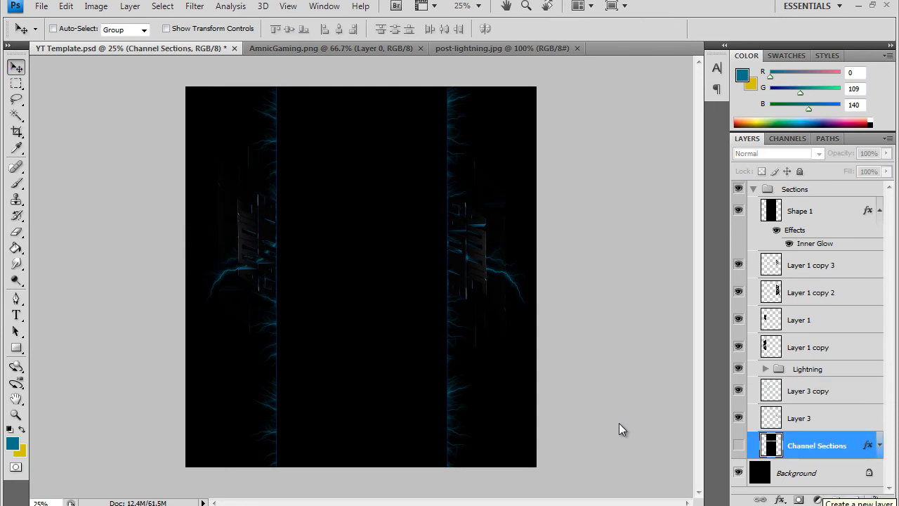
Convert Background to Layer 0 and give it a teal-to-black Gradient Overlay.
key(F2)
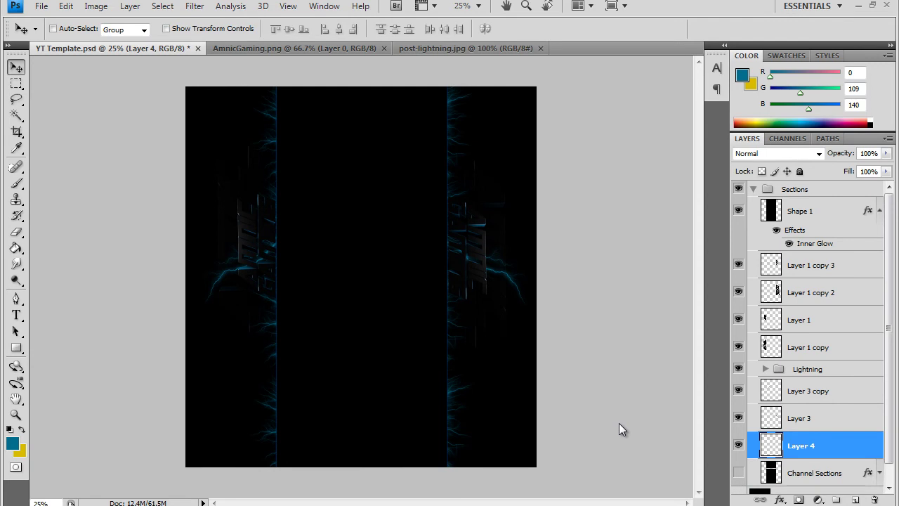
key(Return)
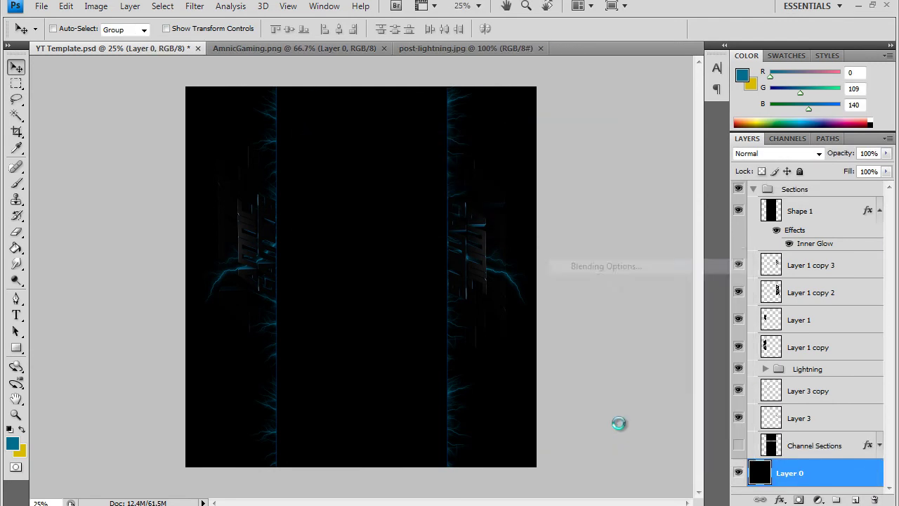
click(574, 275)
click(755, 155)
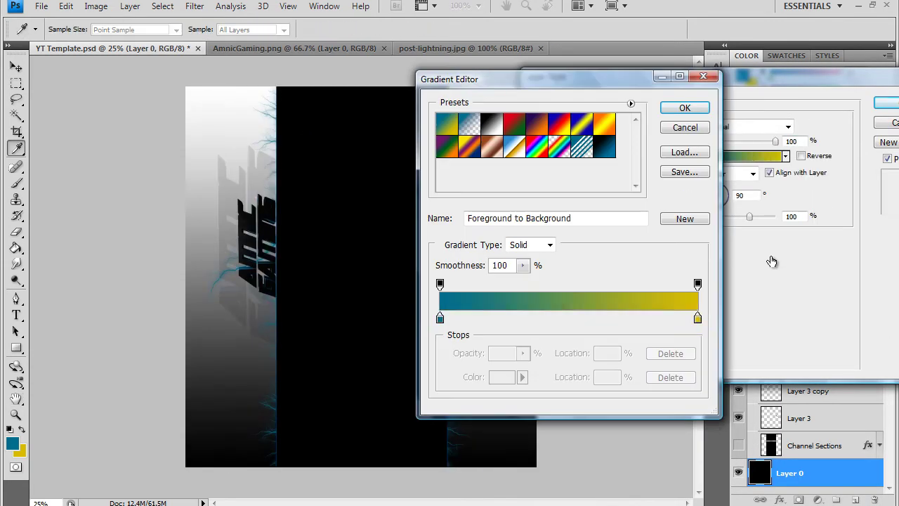
click(436, 318)
click(502, 378)
key(Return)
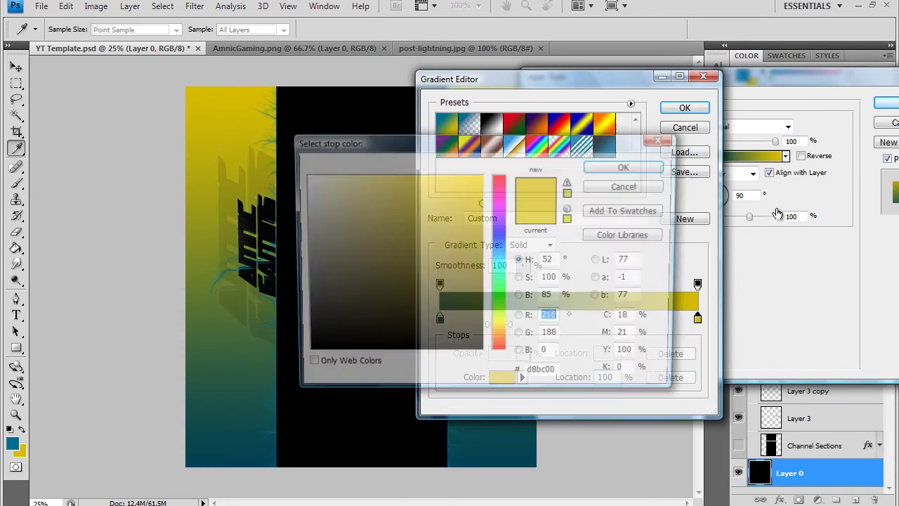
key(Return)
Set the Layer 0 gradient overlay to Radial style at 75% scale.
key(Down)
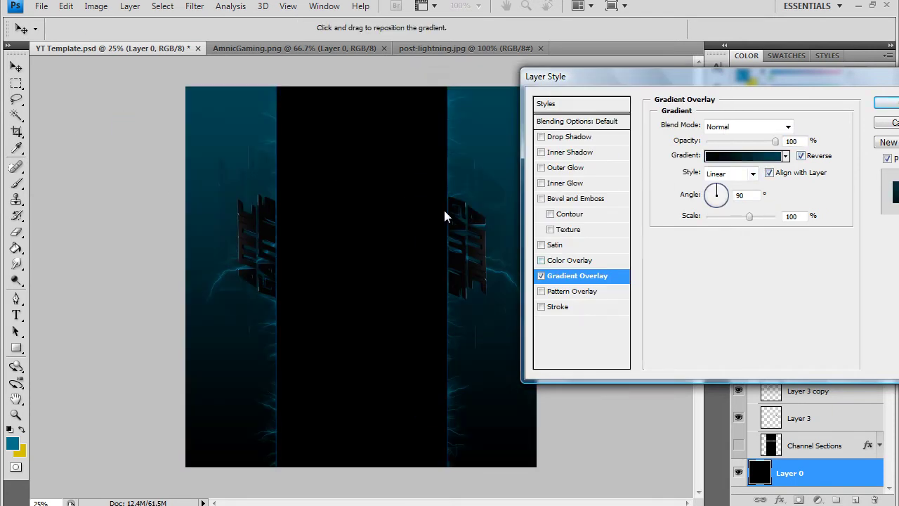
key(alt+r)
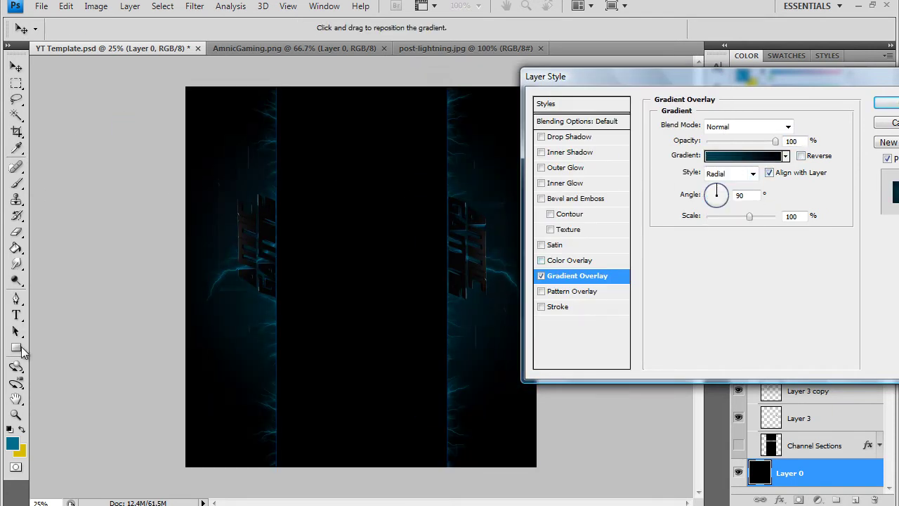
text(75)
drag(278, 102, 297, 199)
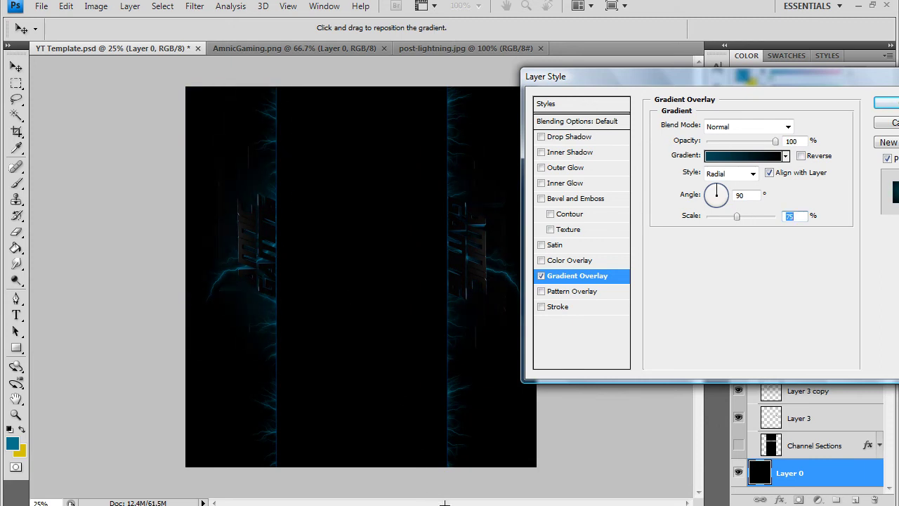
Apply the background style, then give Shape 1 a dark teal-to-black Gradient Overlay.
click(886, 103)
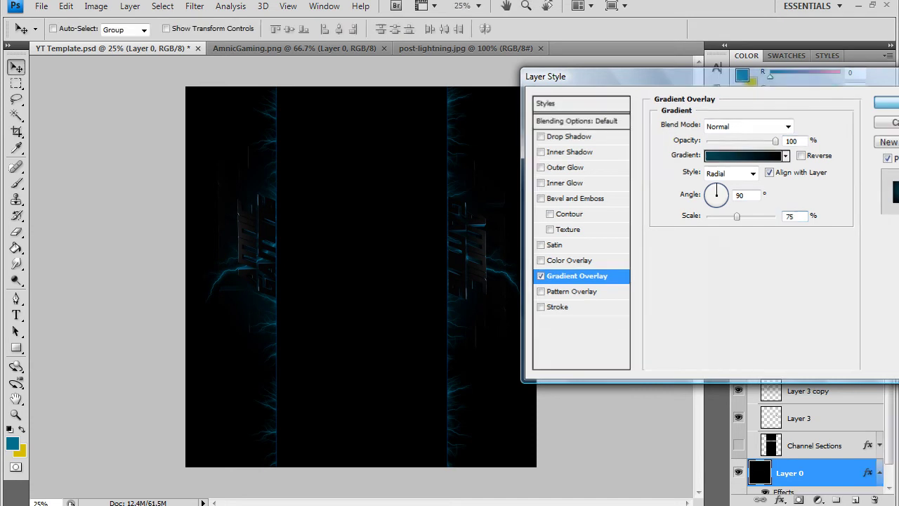
double_click(844, 122)
click(541, 275)
click(755, 156)
click(446, 124)
double_click(698, 318)
click(683, 168)
click(440, 318)
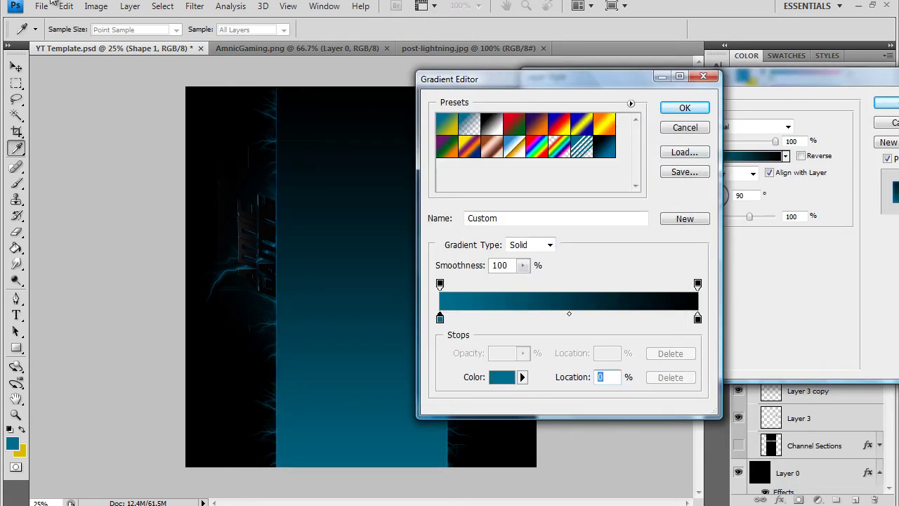
double_click(440, 319)
drag(487, 274, 487, 333)
click(683, 166)
click(685, 108)
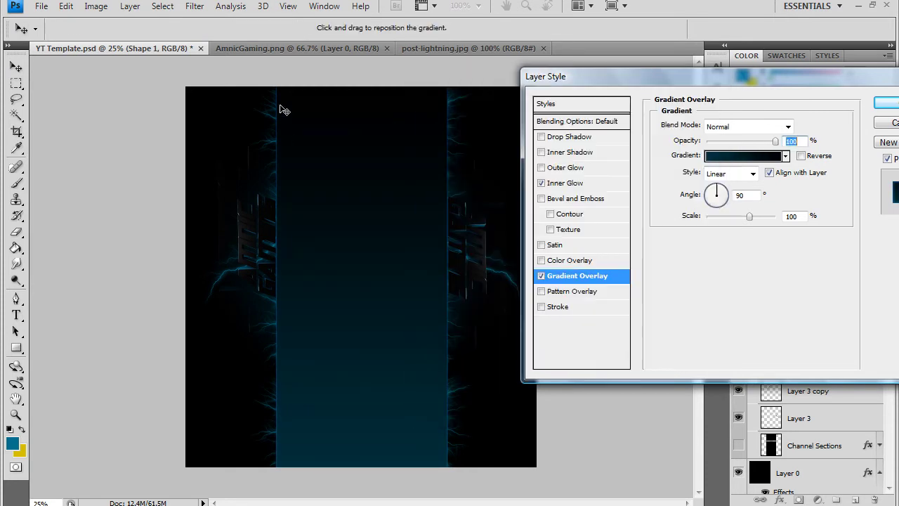
Make Shape 1's gradient radial, positioned at the band's top, at 41% scale.
key(Down)
drag(352, 433, 352, 257)
text(25)
drag(712, 216, 728, 223)
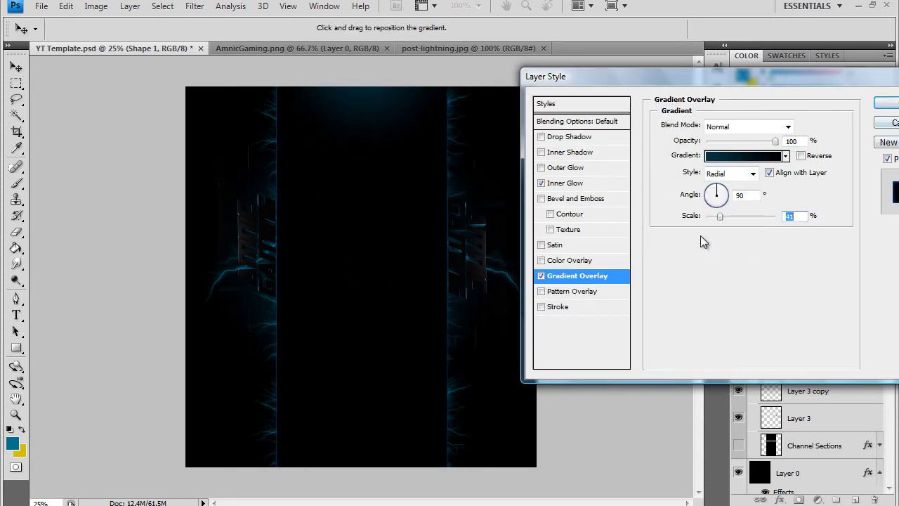
key(Return)
key(ctrl+plus)
key(ctrl+plus)
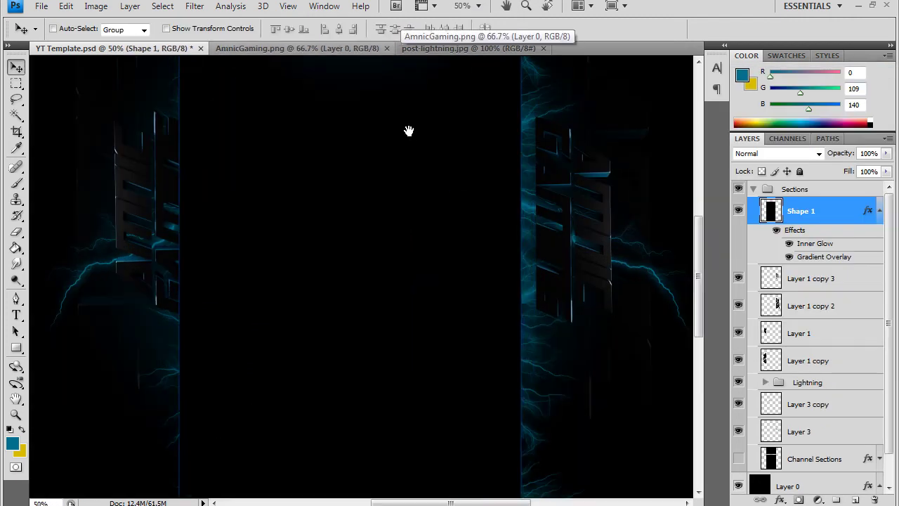
Hide Shape 1's Gradient Overlay, leaving only its Inner Glow active.
drag(409, 131, 483, 152)
scroll(577, 177, up, 5)
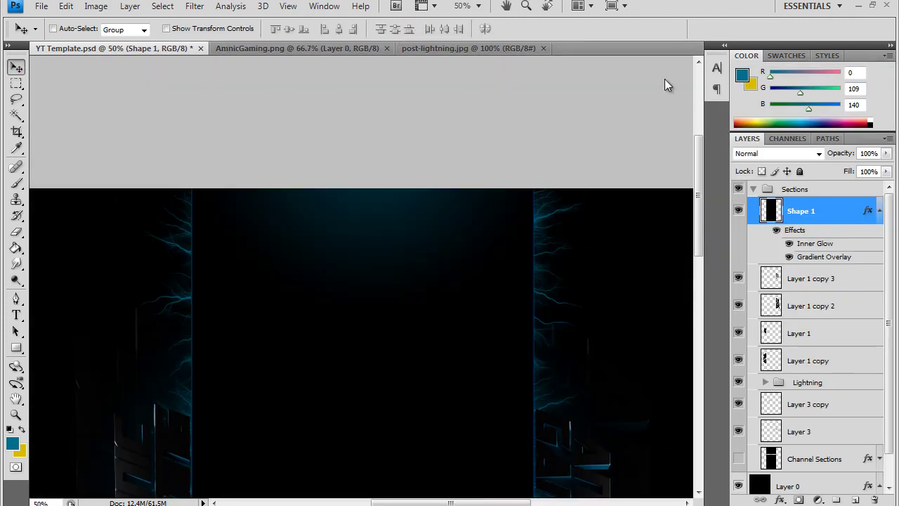
double_click(829, 211)
click(577, 275)
key(Return)
Scroll to the top of the canvas and select the Type tool.
scroll(504, 247, down, 5)
scroll(503, 251, up, 1)
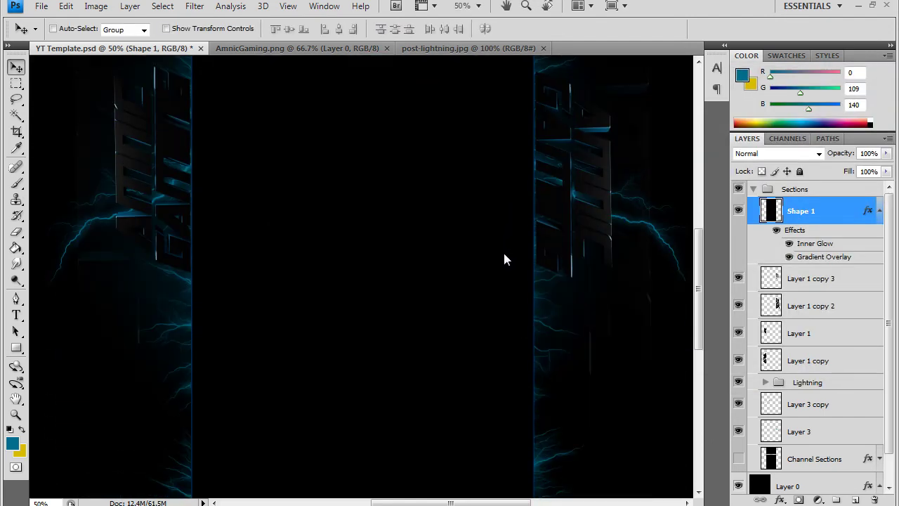
scroll(505, 250, up, 2)
scroll(505, 249, up, 2)
scroll(498, 260, down, 1)
scroll(499, 260, up, 1)
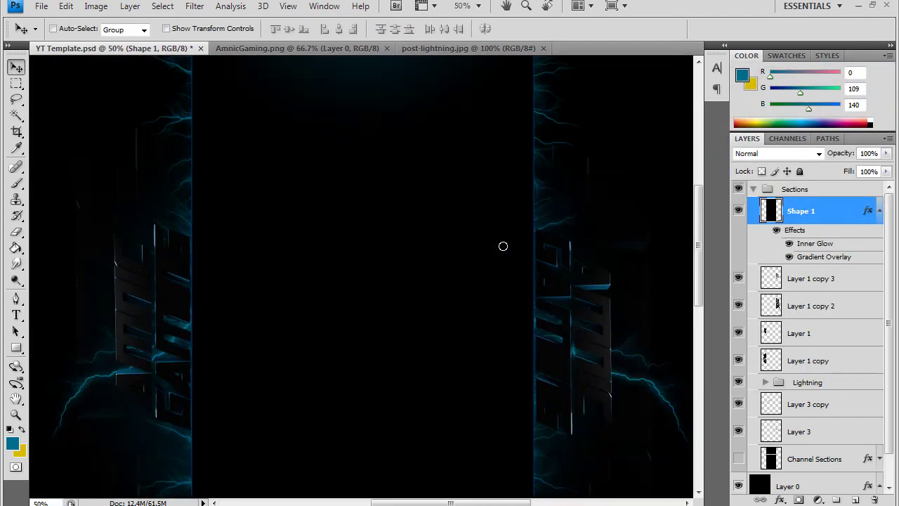
scroll(501, 247, up, 3)
key(t)
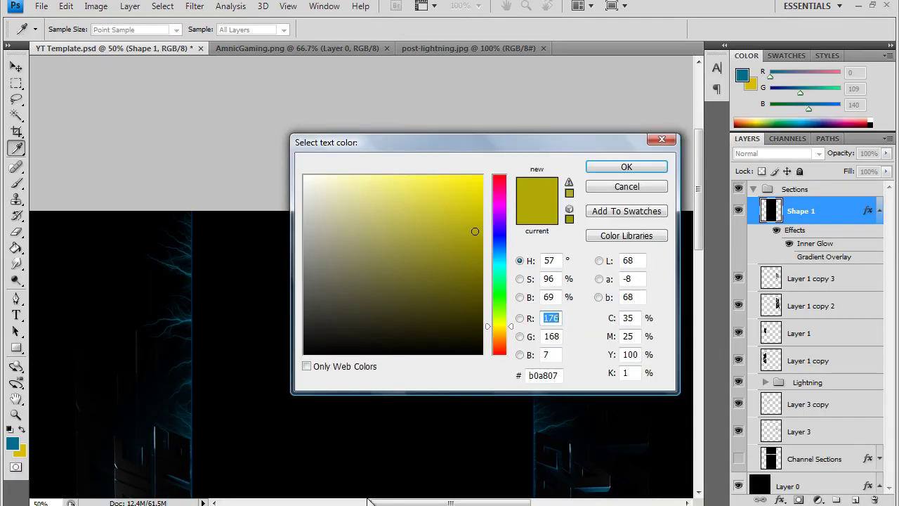
Set the text colour to dark blue R0 G64 B100.
text(0)
key(Tab)
text(64)
key(Tab)
text(100)
key(Return)
Add the 'Designed By' credit line in Robotica at the canvas top centre.
click(338, 218)
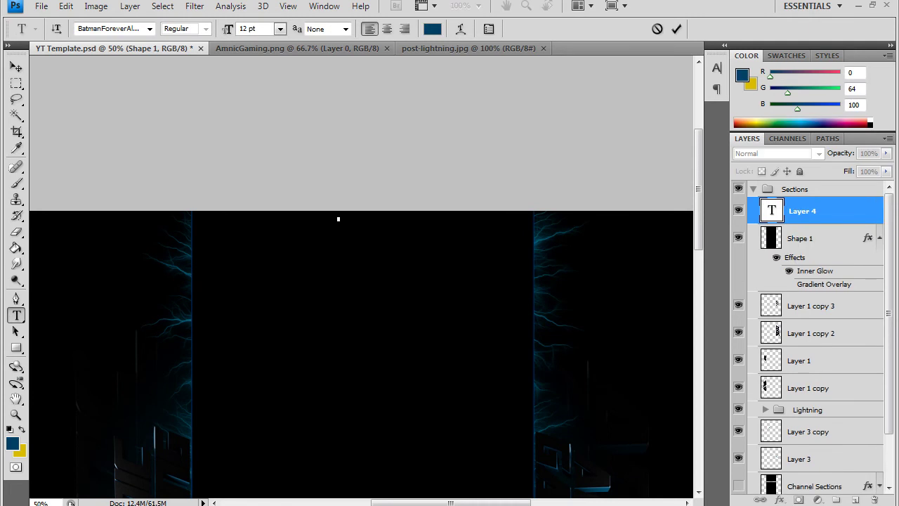
key(ctrl+plus)
text(Rob)
key(Return)
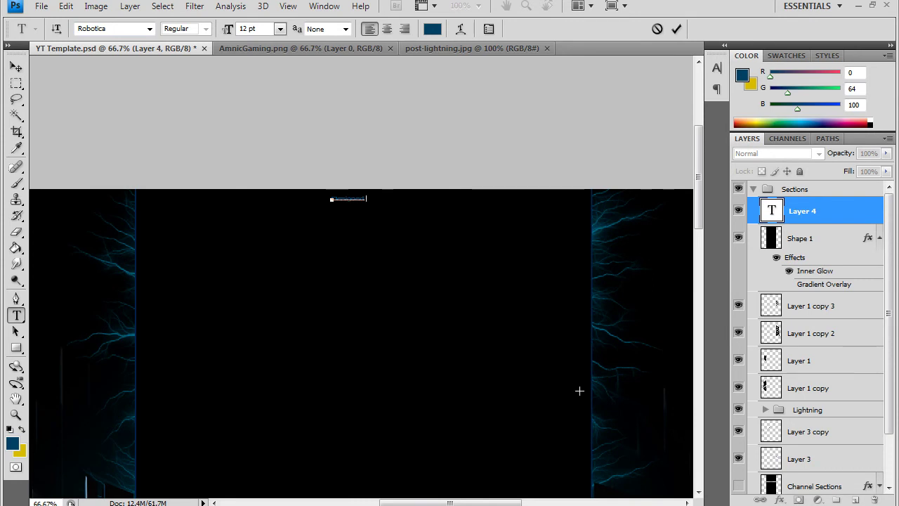
click(16, 66)
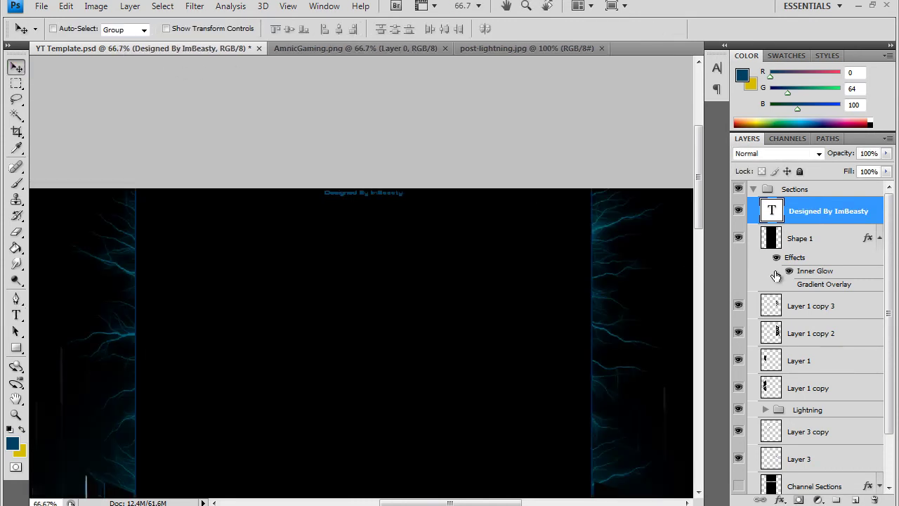
key(ctrl+minus)
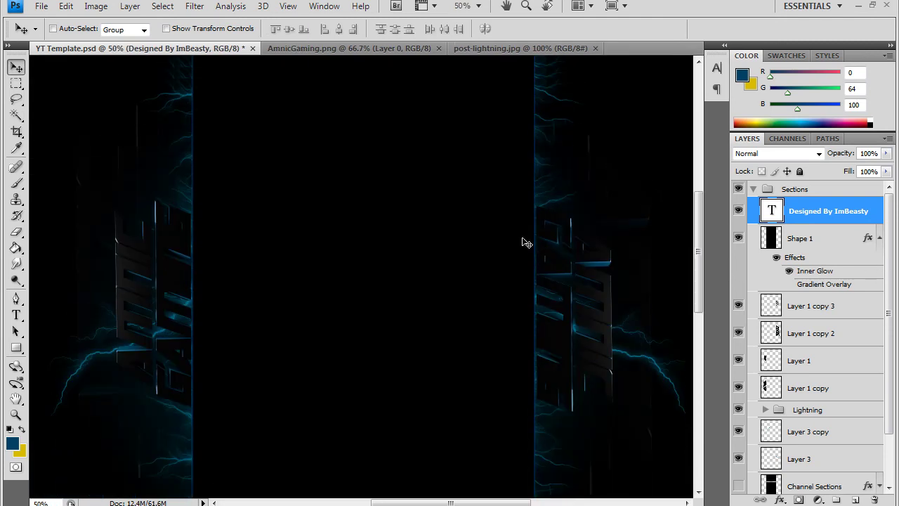
Save the banner as Amnic Gaming.psd, accepting the compatibility prompt.
key(ctrl+shift+s)
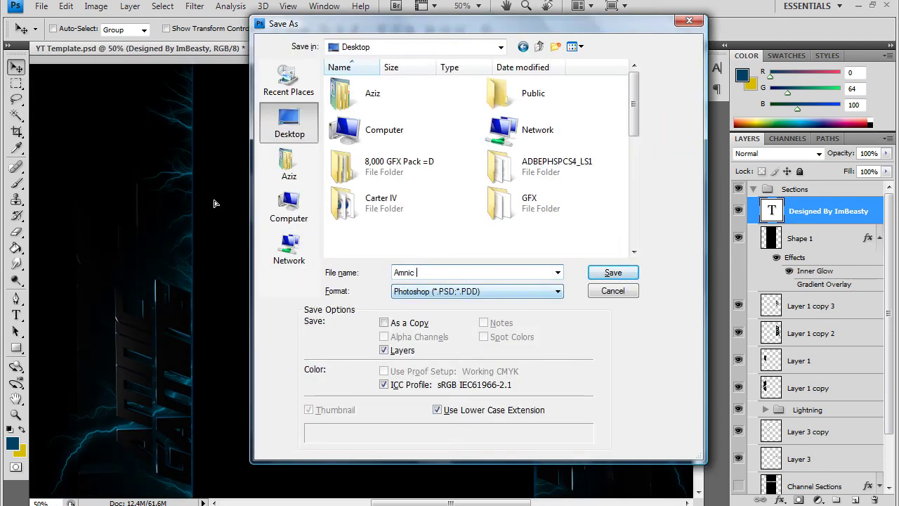
text(Gaming)
key(Return)
key(Return)
key(alt+f)
Create a new square document named 'Amnic Icon'.
key(ctrl+n)
text(ic Icon)
key(Tab)
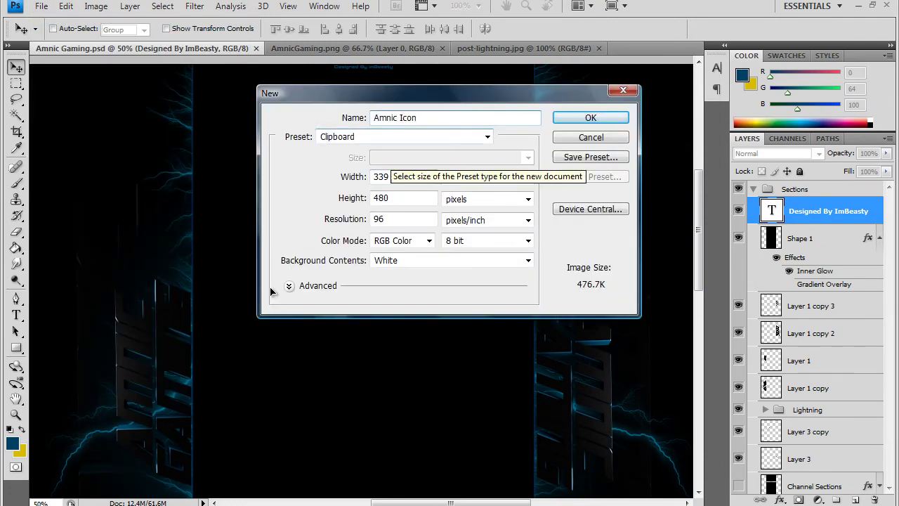
key(Return)
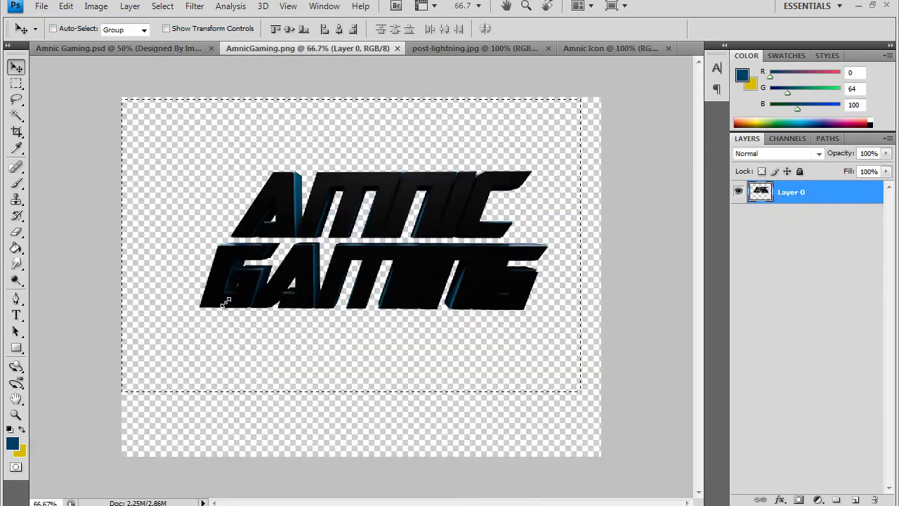
Paste the AMNIC GAMING logo into Amnic Icon and scale it to fit the square.
key(ctrl+v)
key(ctrl+t)
drag(238, 272, 247, 276)
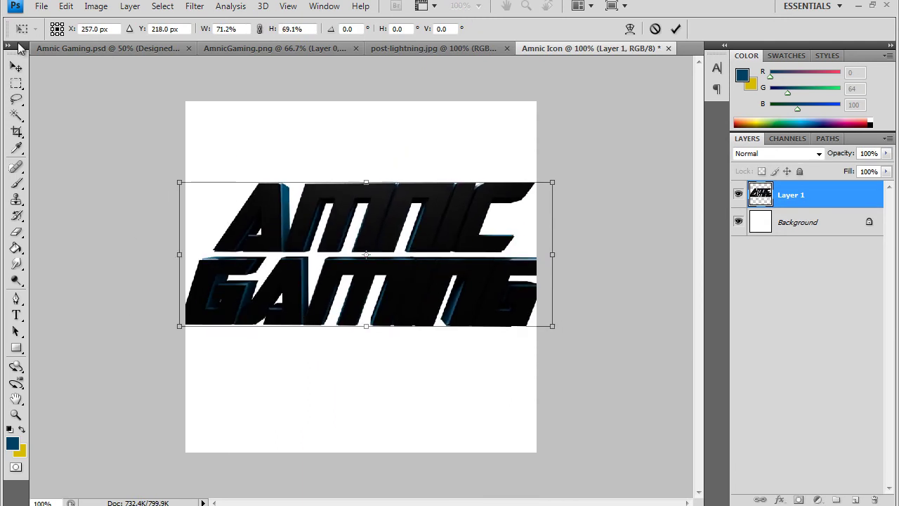
click(16, 66)
click(352, 188)
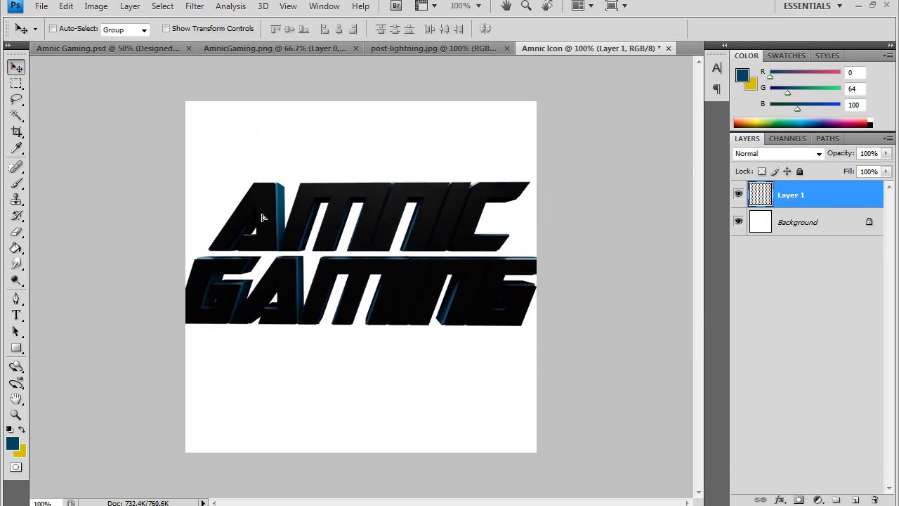
key(alt+bracketleft)
key(ctrl+shift+n)
key(Escape)
Set the working colours to dark blue and black.
key(x)
click(12, 443)
click(259, 237)
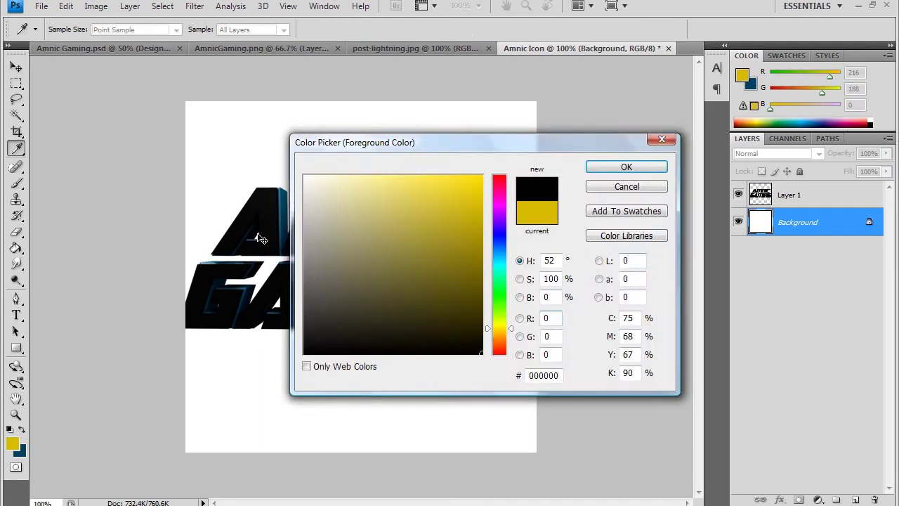
key(Return)
key(x)
click(12, 443)
key(Return)
Convert the background to Layer 0 and give it a radial dark-blue-to-black Gradient Overlay.
key(ctrl+shift+n)
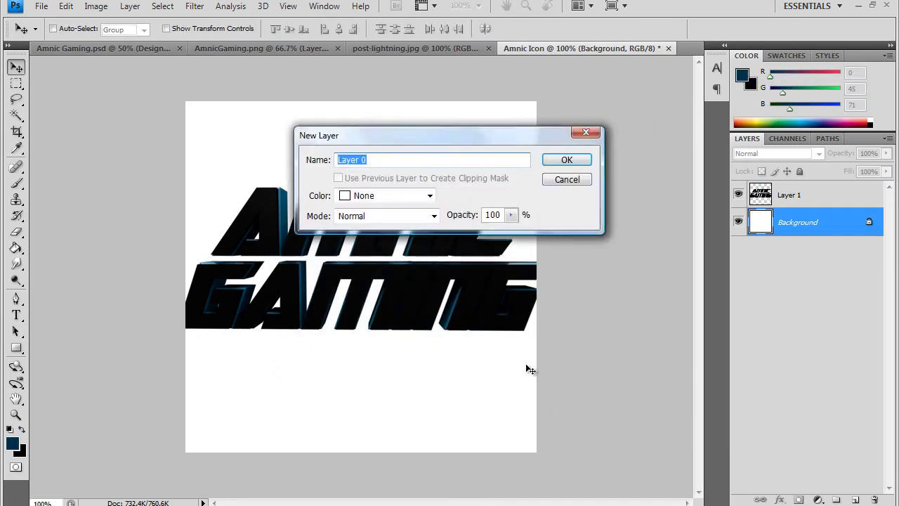
key(Return)
click(574, 275)
click(743, 155)
click(446, 126)
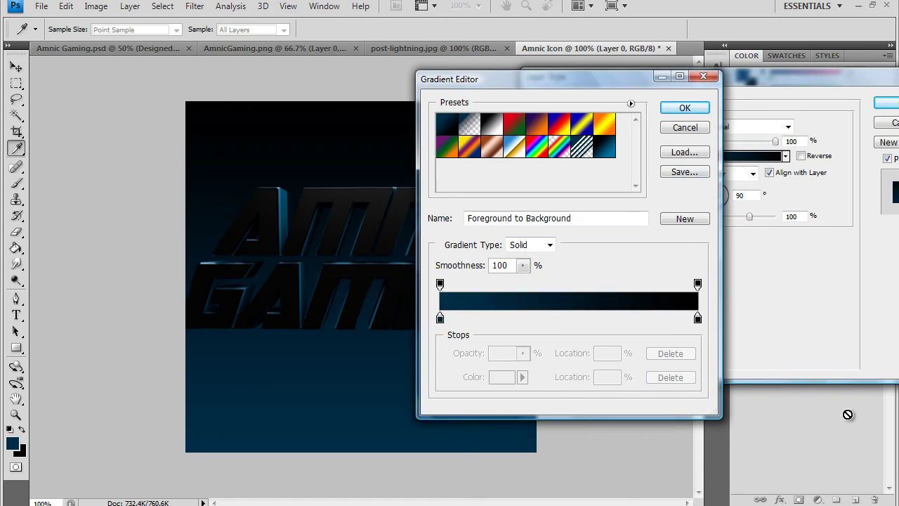
click(683, 106)
click(753, 174)
click(723, 203)
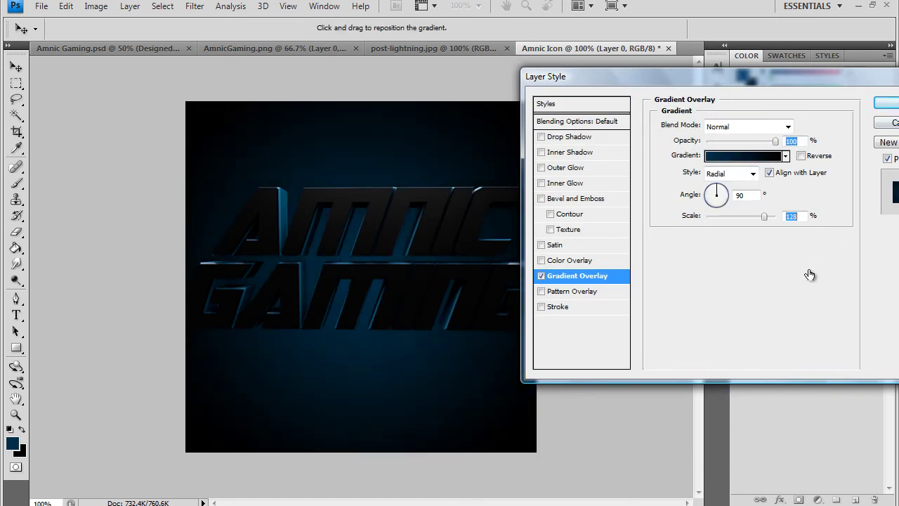
key(Return)
key(alt+bracketright)
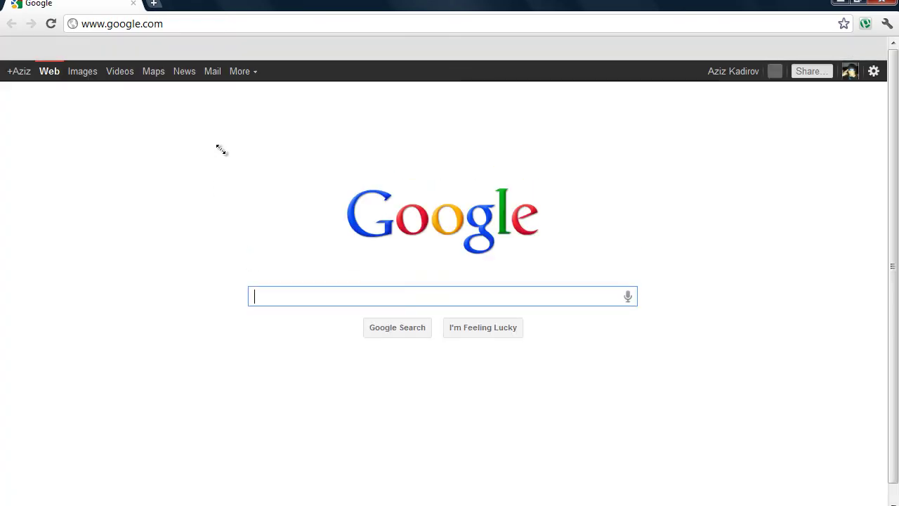
Search Google Images for 'Blueprint'.
text(Blueprint gfx)
click(82, 70)
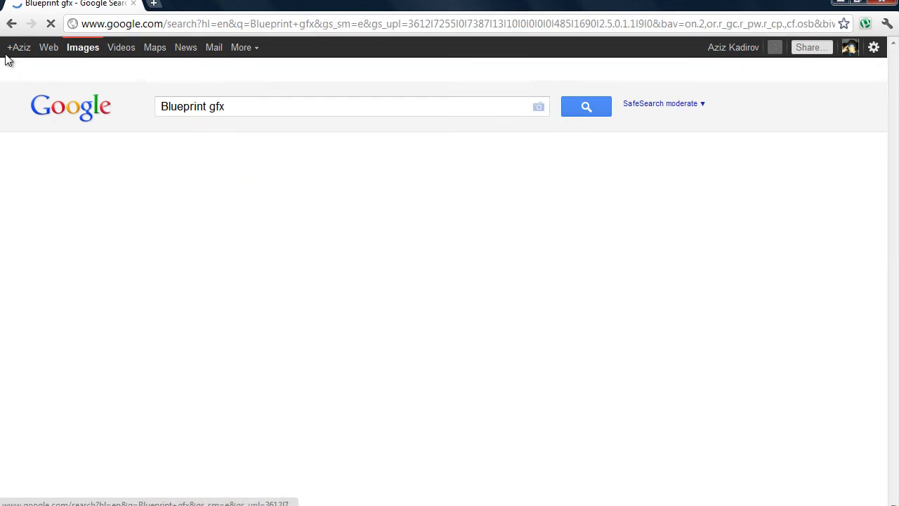
key(BackSpace)
key(BackSpace)
key(BackSpace)
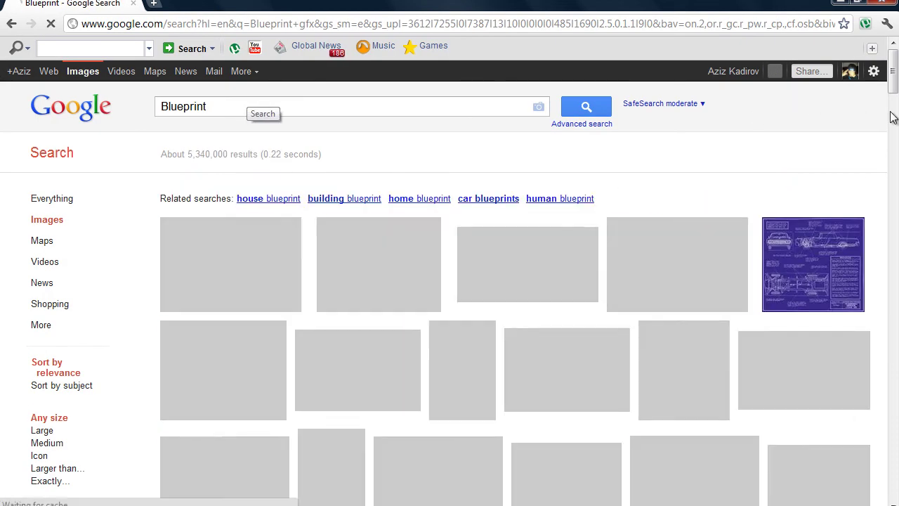
Scroll the results and open a blueprint image as blueprint.jpg.
scroll(858, 108, down, 5)
scroll(858, 108, down, 5)
scroll(863, 116, down, 6)
scroll(878, 141, down, 8)
scroll(891, 157, down, 5)
scroll(879, 161, down, 4)
scroll(864, 167, down, 10)
scroll(855, 171, down, 8)
scroll(854, 169, down, 5)
scroll(844, 171, down, 5)
scroll(842, 168, down, 5)
scroll(836, 168, down, 1)
click(833, 169)
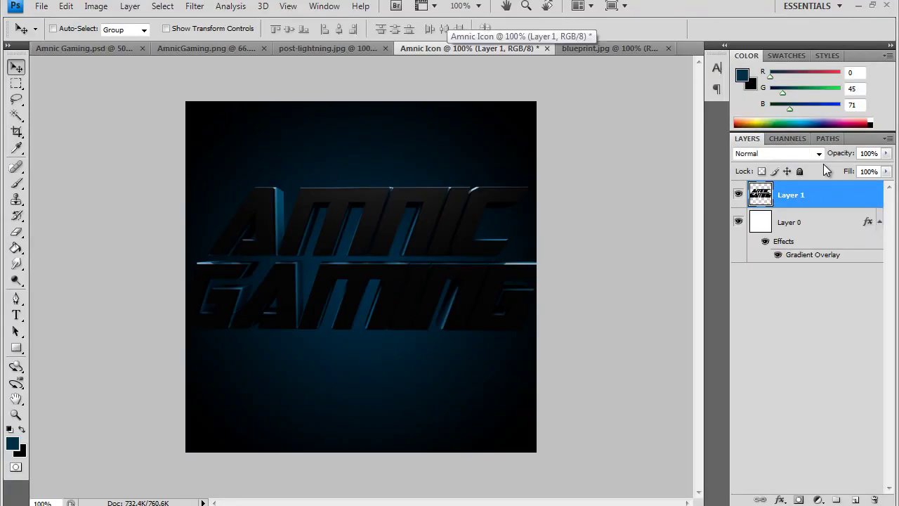
Paste the blueprint as Layer 2 in Overlay mode, scaled to cover, at 46% opacity.
key(ctrl+v)
click(819, 153)
key(Return)
key(ctrl+t)
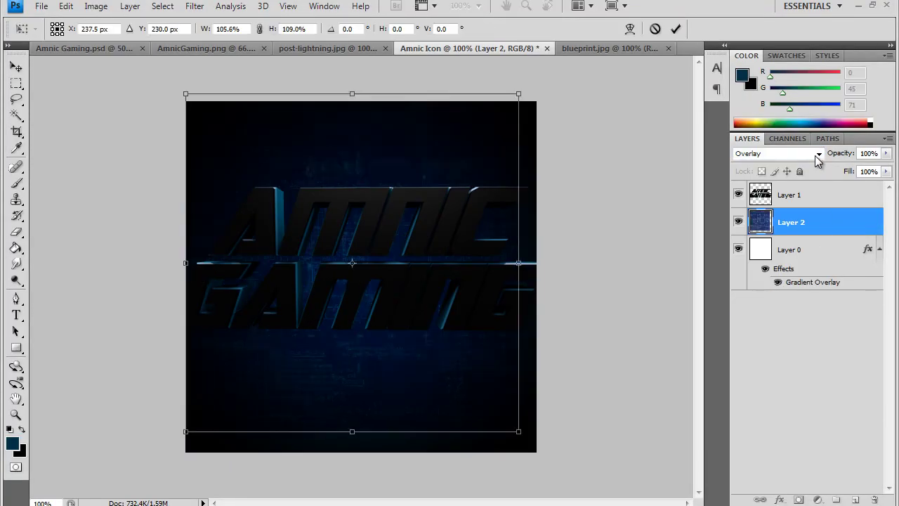
key(Return)
key(4)
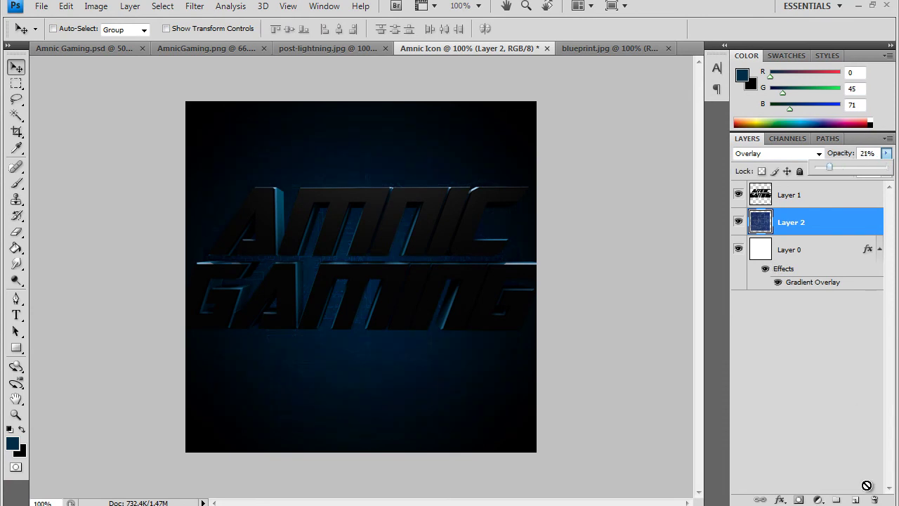
click(862, 499)
Add an empty new layer above the gradient and pick brush preset 1004.
key(alt+comma)
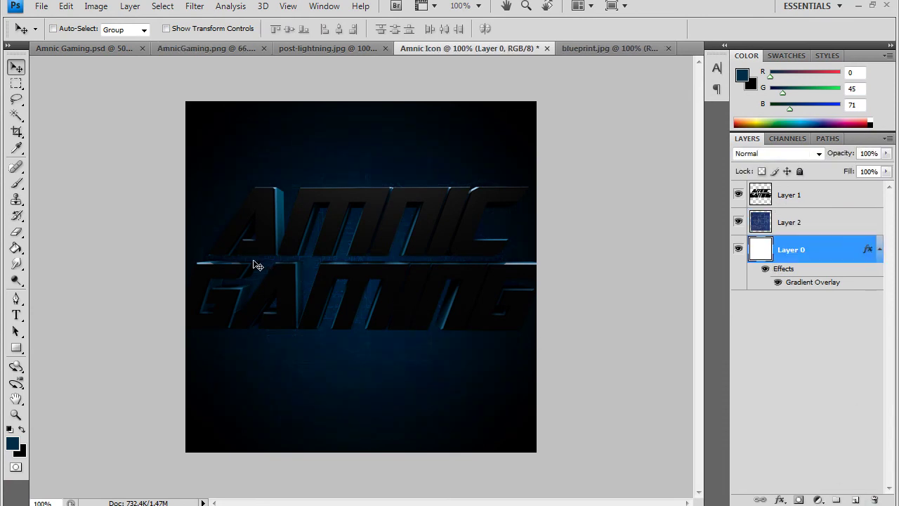
key(ctrl+shift+alt+n)
key(ctrl+bracketright)
key(b)
key(Return)
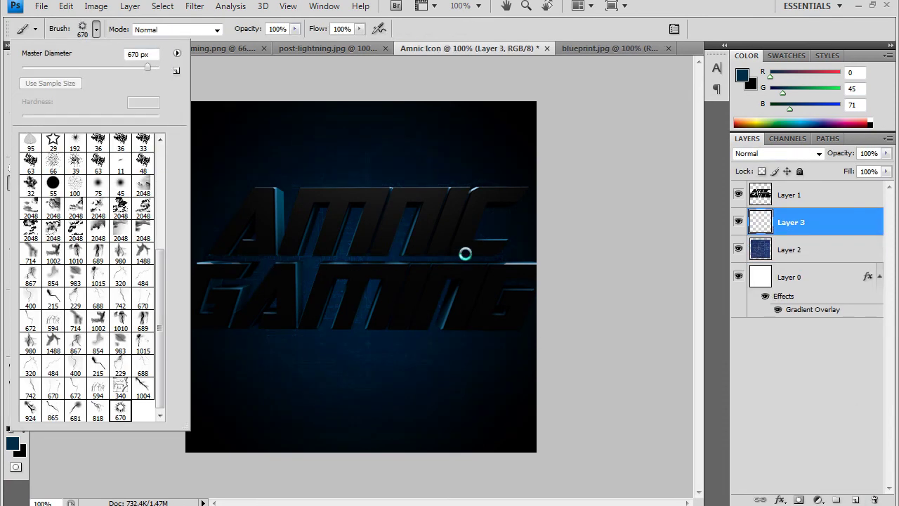
click(470, 257)
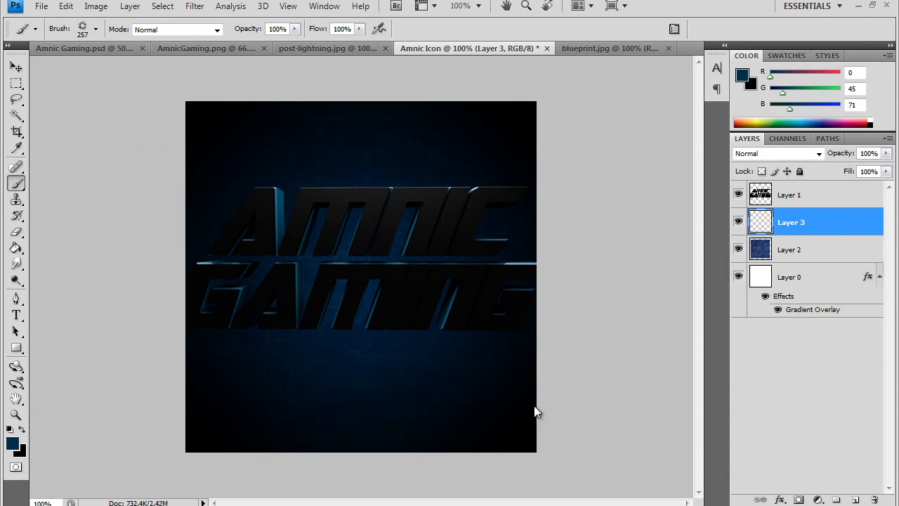
key(Return)
text(1004)
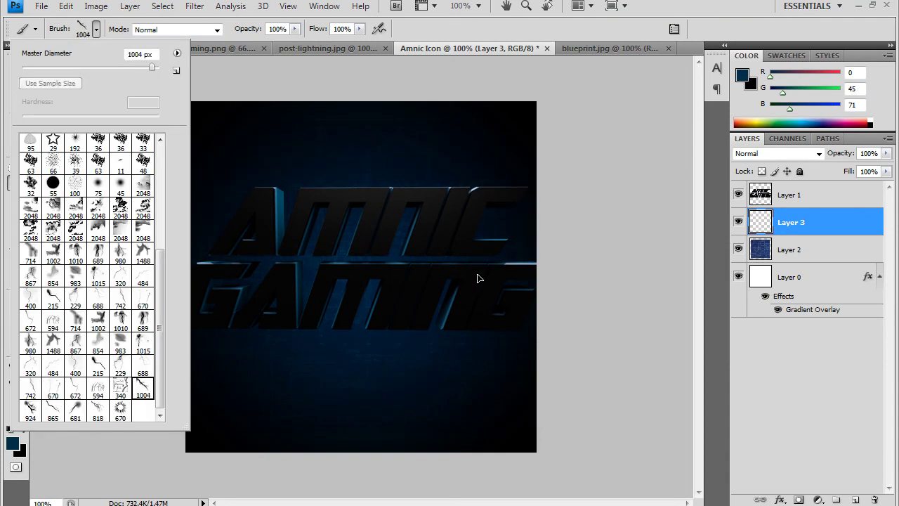
key(Return)
Move the empty layer to the top and raise the blueprint above the logo.
key(ctrl+bracketright)
click(16, 68)
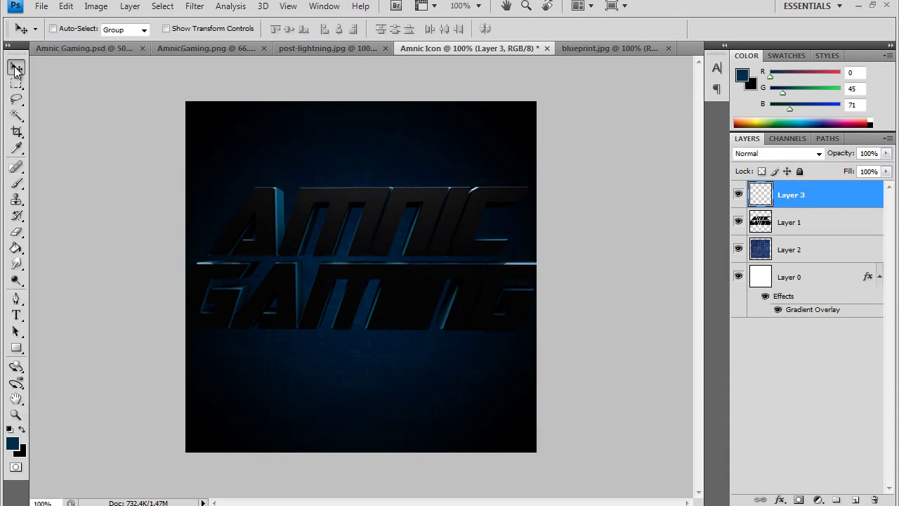
key(alt+bracketleft)
key(alt+bracketleft)
key(ctrl+bracketright)
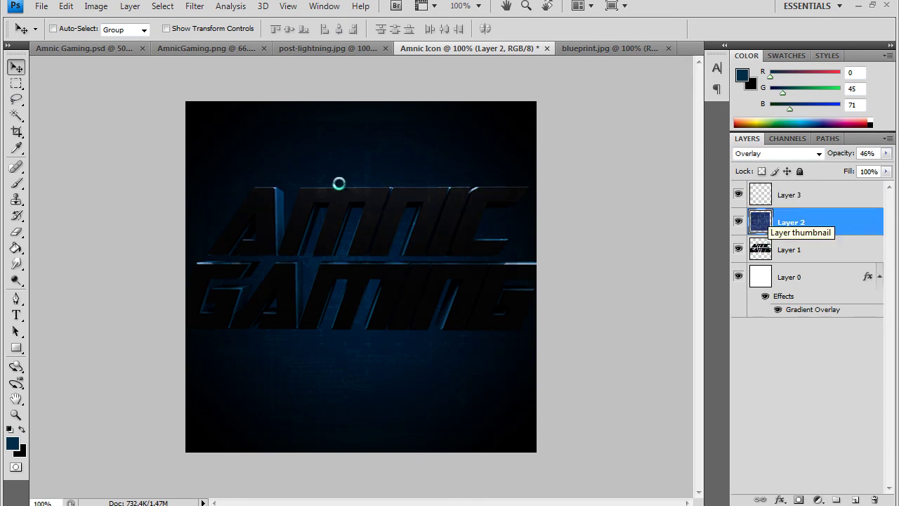
Save Amnic Icon as a PSD and preview the Amnic Gaming banner full screen.
key(ctrl+s)
key(Return)
click(84, 49)
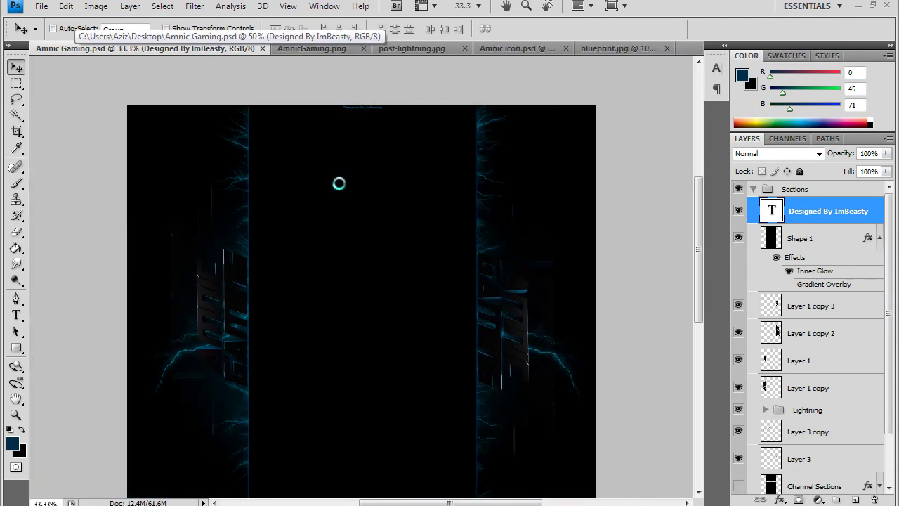
key(f)
key(f)
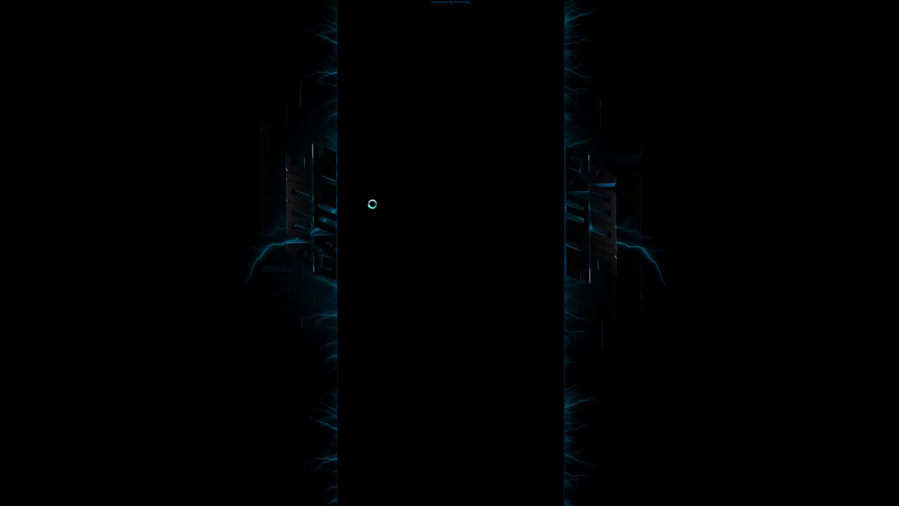